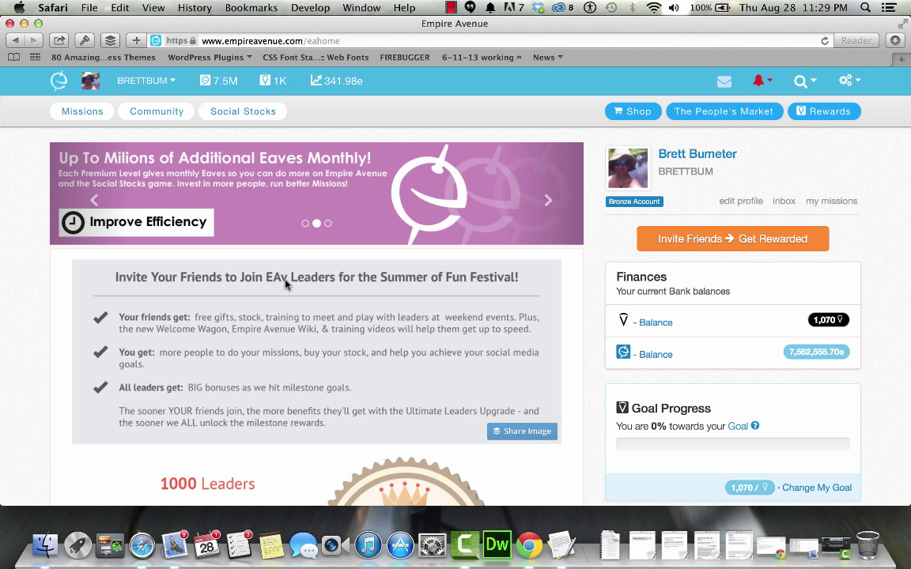
# Step: Open the Missions page and browse the global Current Missions list
pyautogui.click(76, 110)
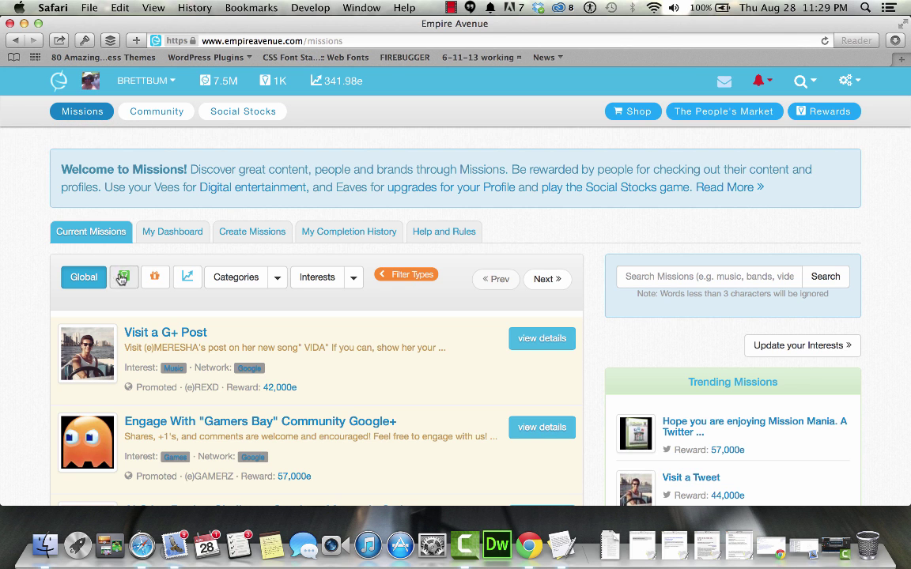
pyautogui.scroll(-5, 406, 378)
pyautogui.scroll(-5, 406, 378)
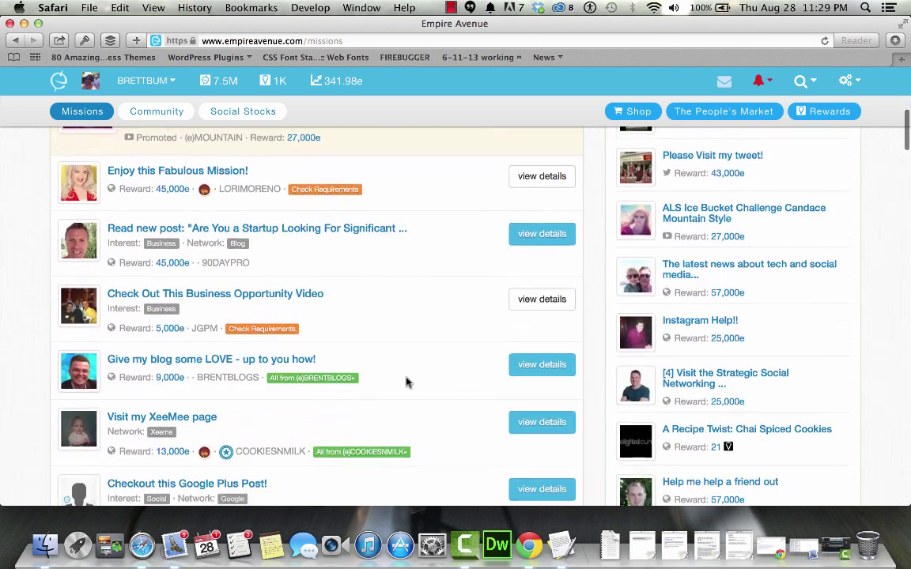
pyautogui.scroll(-1, 407, 382)
pyautogui.scroll(5, 407, 382)
pyautogui.scroll(5, 406, 382)
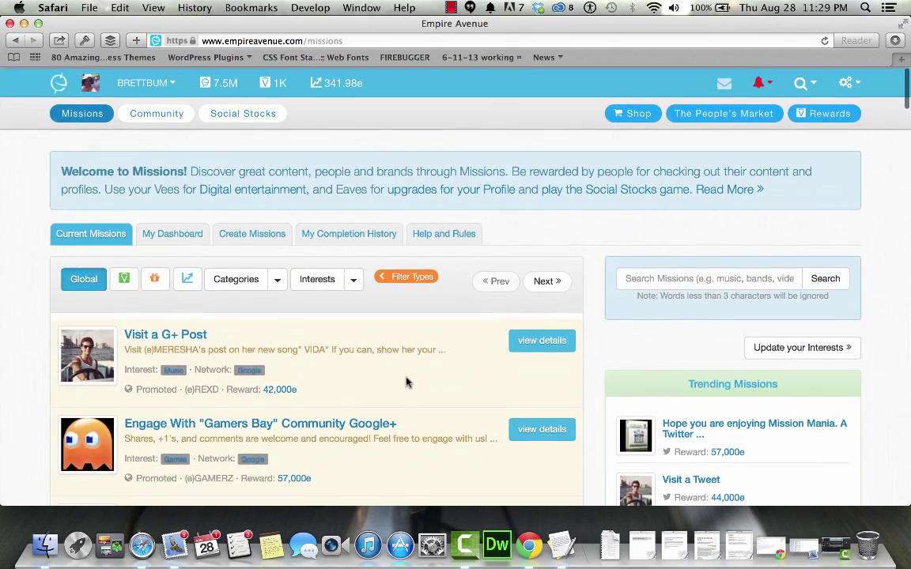
pyautogui.scroll(-3, 407, 382)
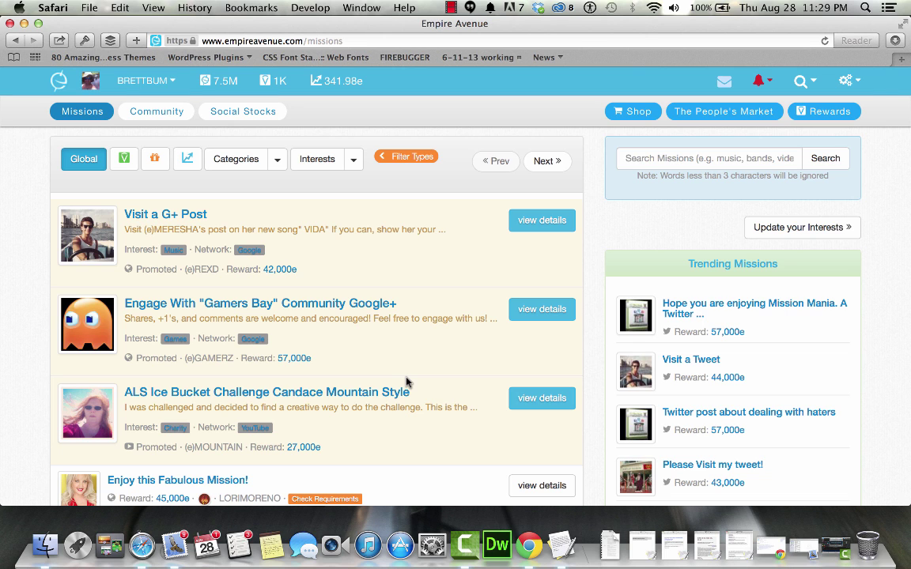
pyautogui.scroll(-5, 406, 383)
pyautogui.scroll(7, 407, 383)
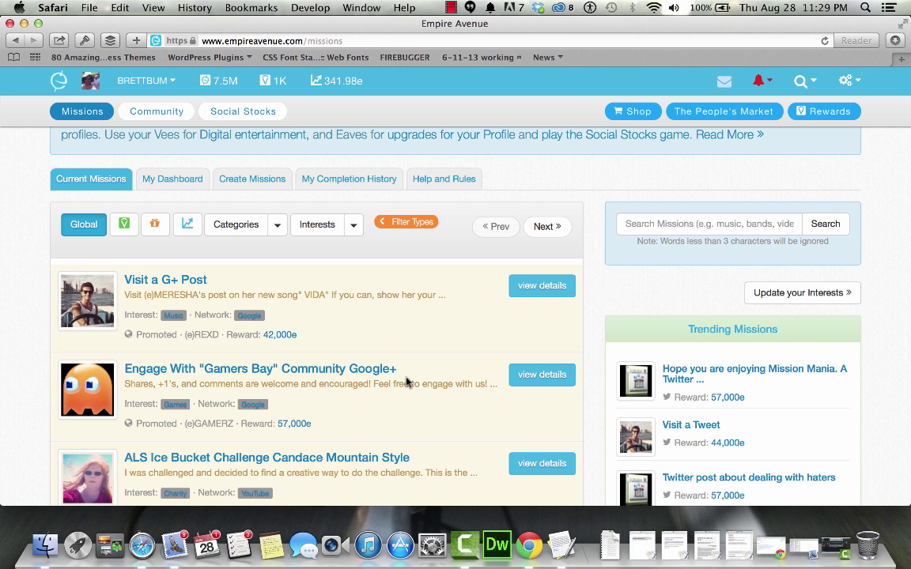
pyautogui.scroll(-1, 406, 382)
pyautogui.scroll(-5, 407, 382)
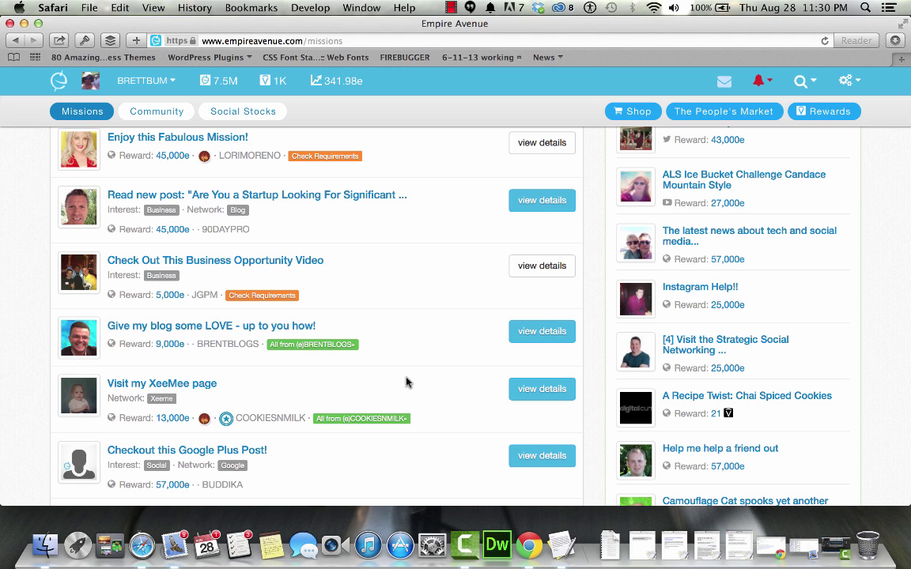
pyautogui.scroll(5, 407, 383)
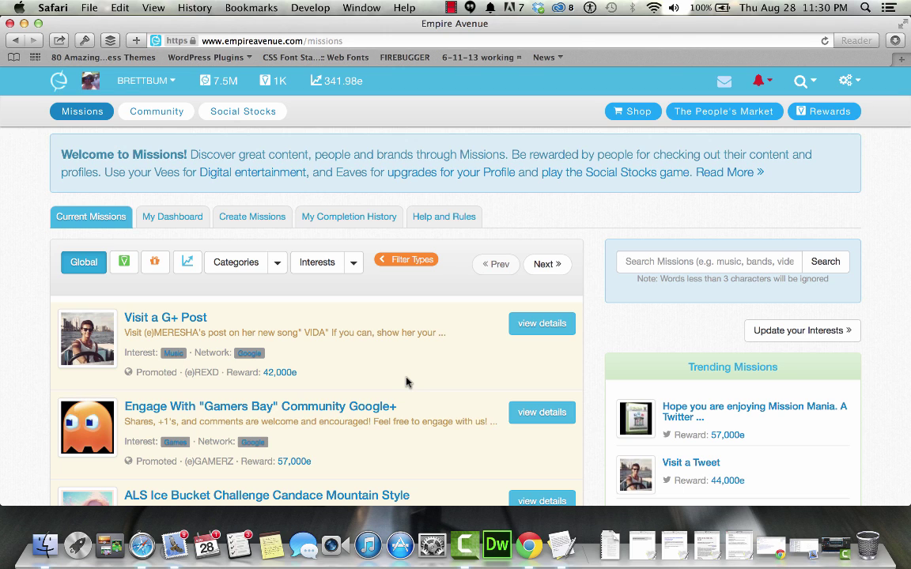
# Step: Filter missions to Social Stocks invest missions and browse the share-buying offers and eave rewards
pyautogui.click(188, 264)
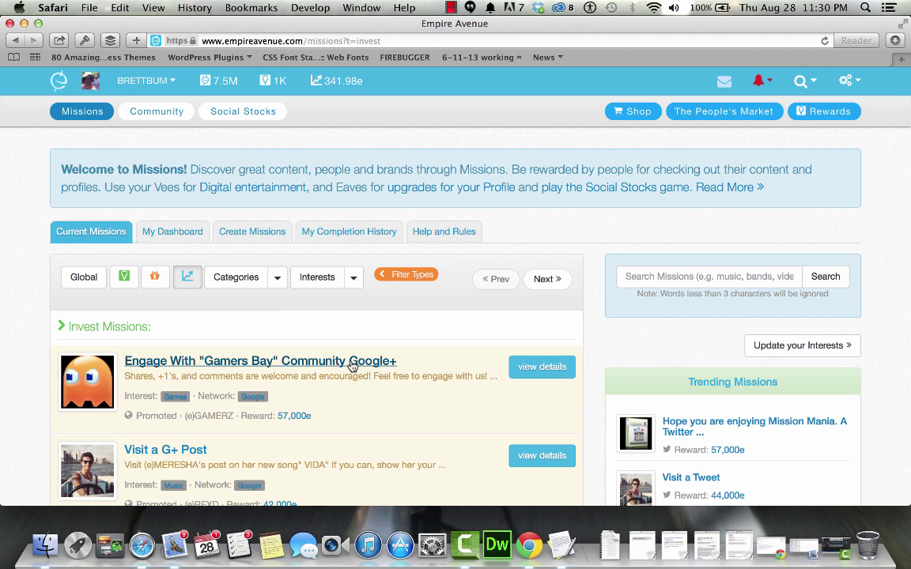
pyautogui.click(325, 41)
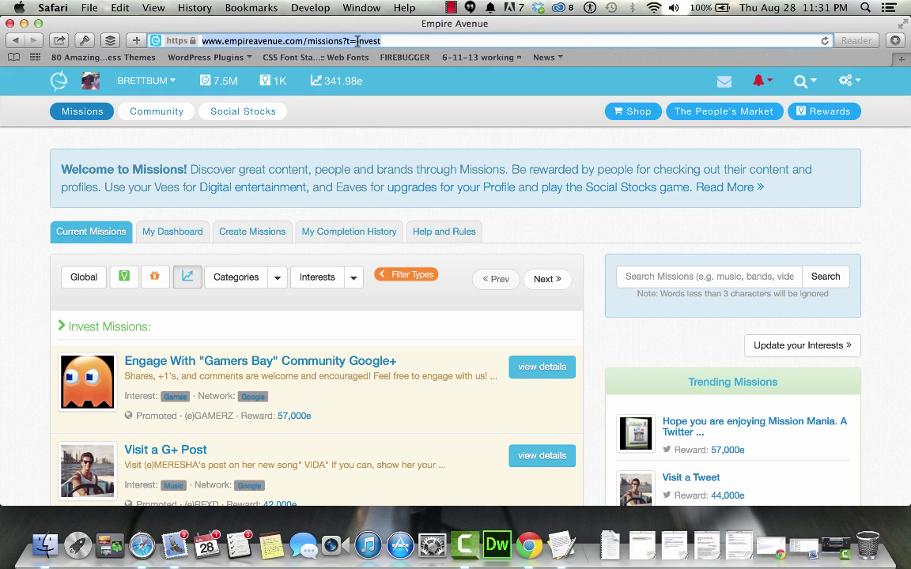
pyautogui.click(2, 292)
pyautogui.scroll(-10, 291, 350)
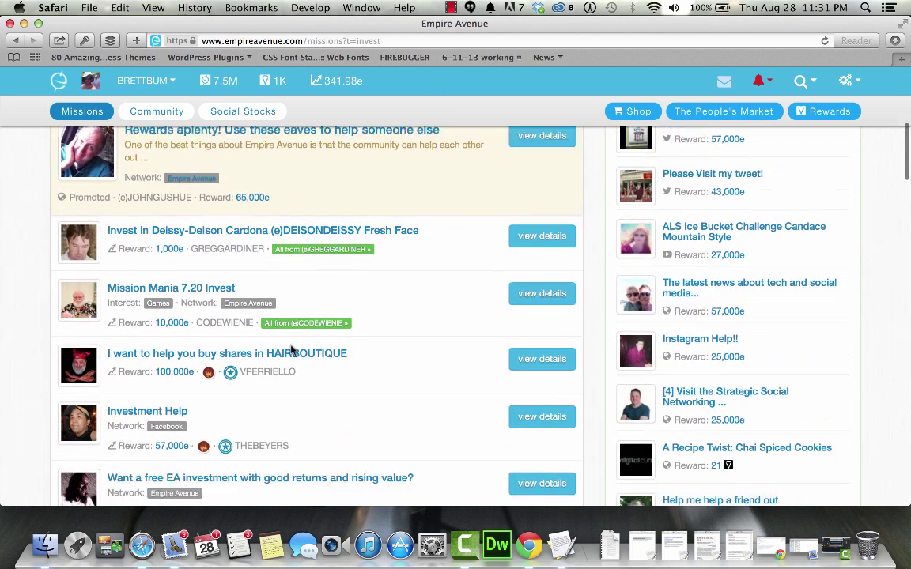
pyautogui.scroll(-1, 291, 351)
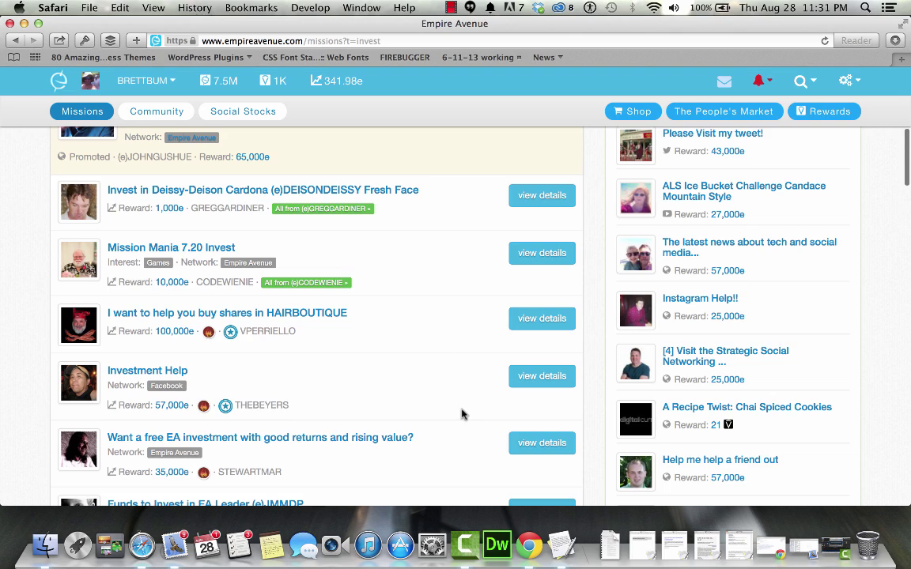
pyautogui.scroll(-6, 462, 414)
pyautogui.scroll(6, 462, 414)
pyautogui.scroll(1, 462, 414)
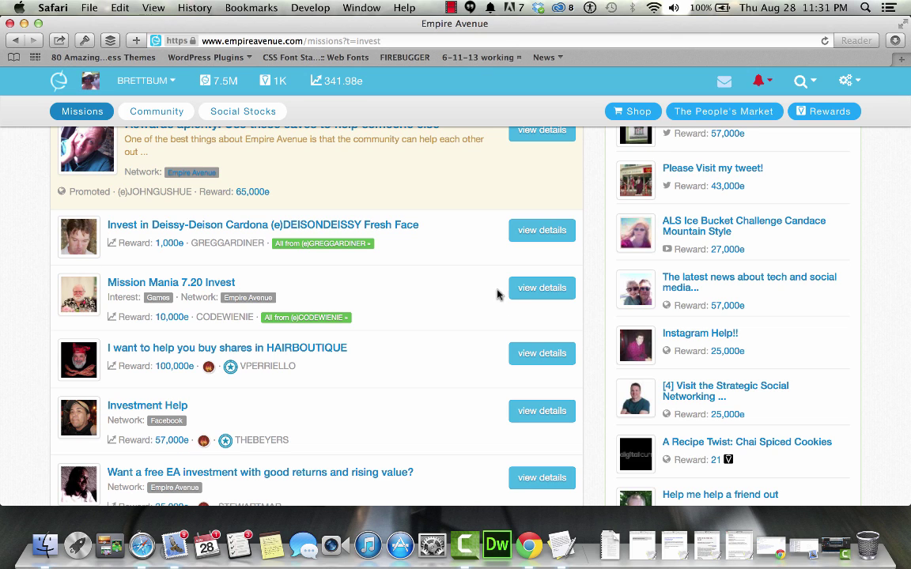
# Step: Open the 1,000e Fresh Face invest mission and review its details for buying 86 shares
pyautogui.click(537, 232)
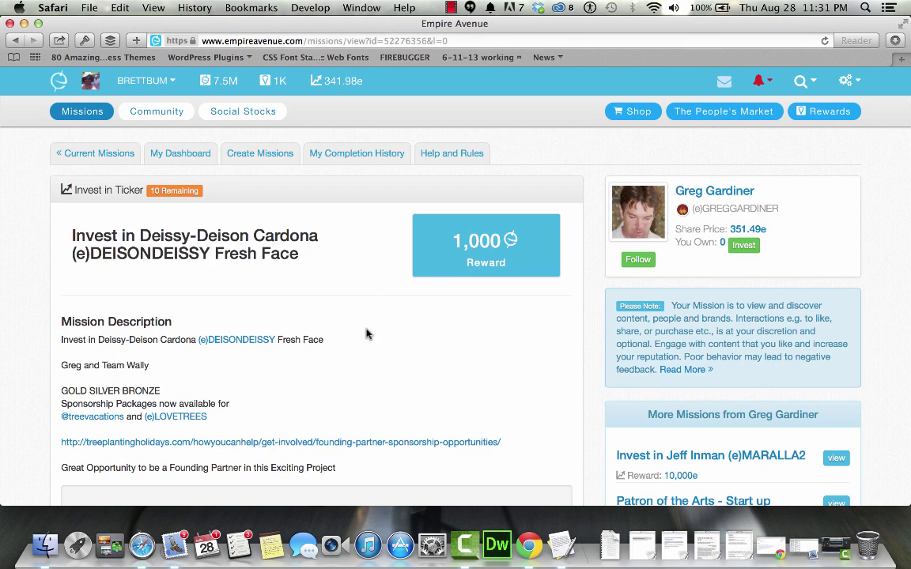
pyautogui.scroll(-3, 366, 334)
pyautogui.scroll(-5, 366, 334)
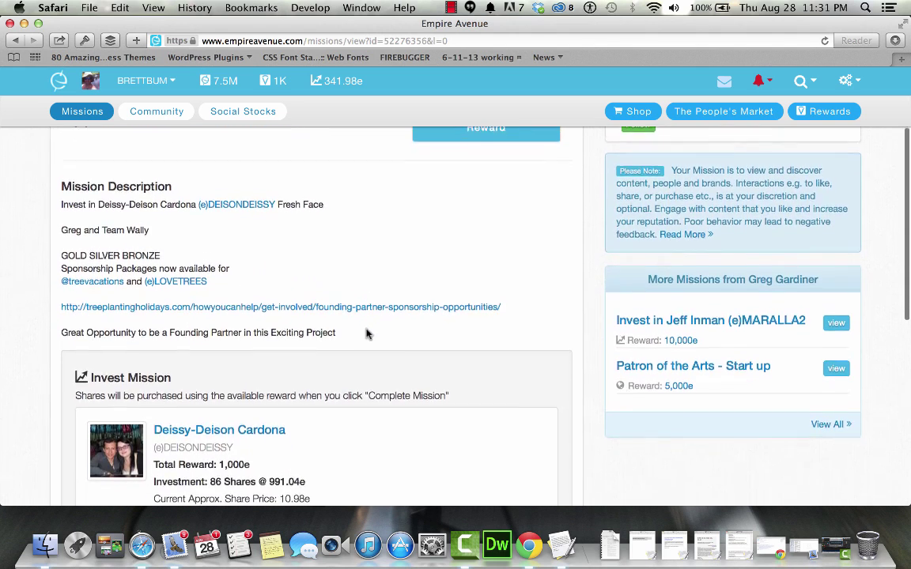
pyautogui.scroll(-2, 366, 334)
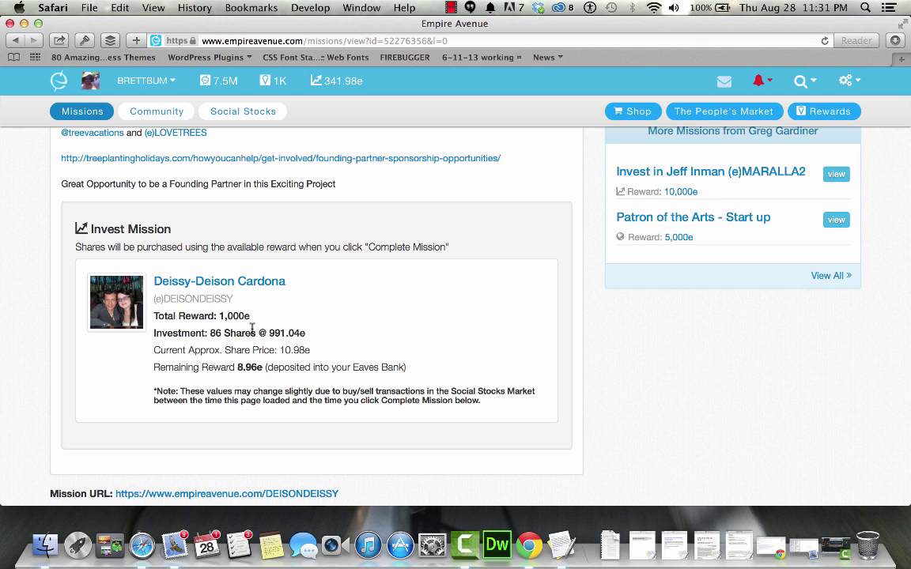
pyautogui.scroll(-2, 246, 316)
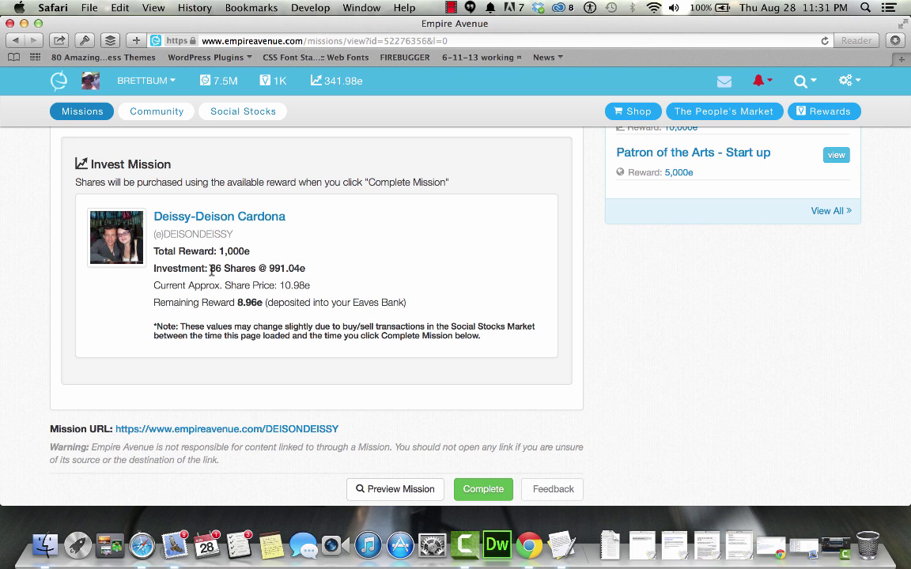
pyautogui.scroll(2, 212, 271)
pyautogui.scroll(4, 211, 273)
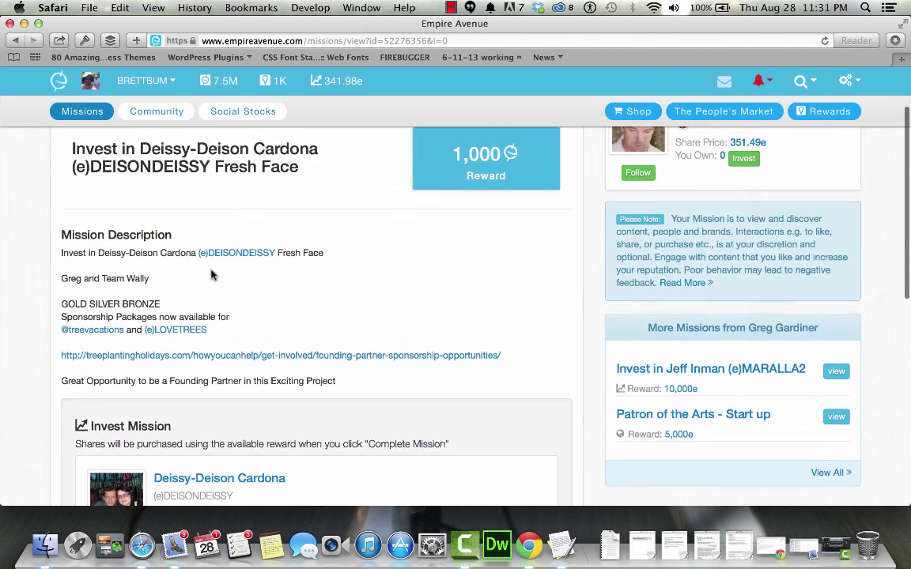
pyautogui.scroll(2, 211, 274)
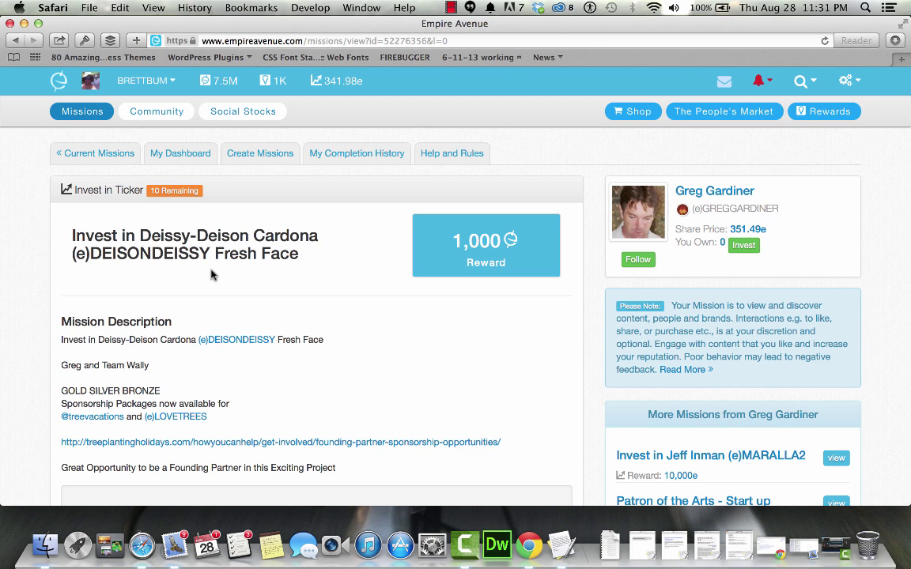
pyautogui.scroll(-1, 211, 275)
pyautogui.scroll(-4, 212, 274)
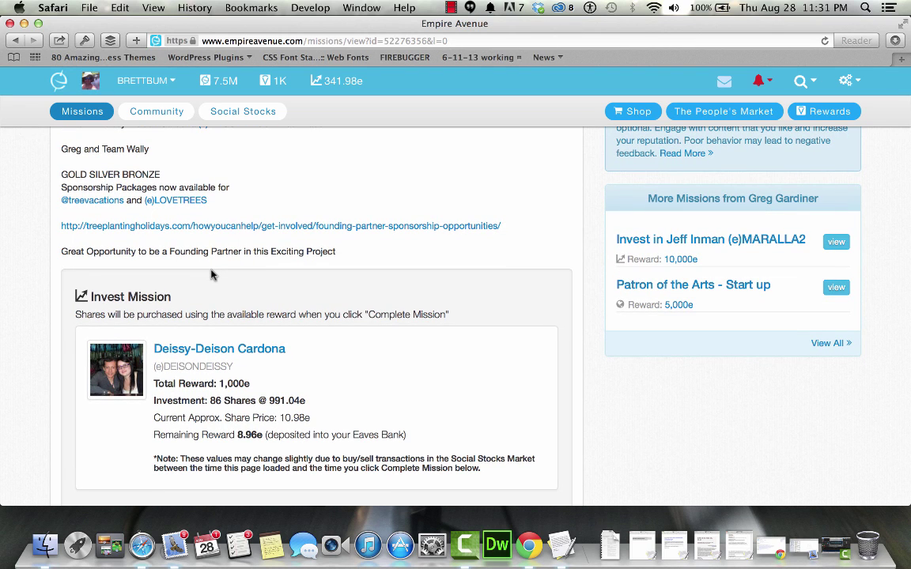
pyautogui.scroll(-2, 211, 274)
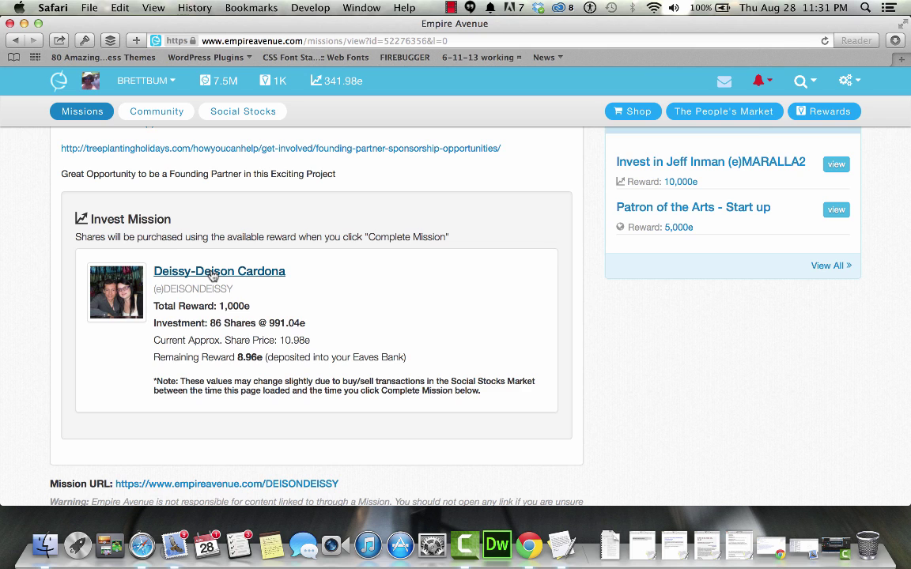
pyautogui.scroll(-2, 211, 275)
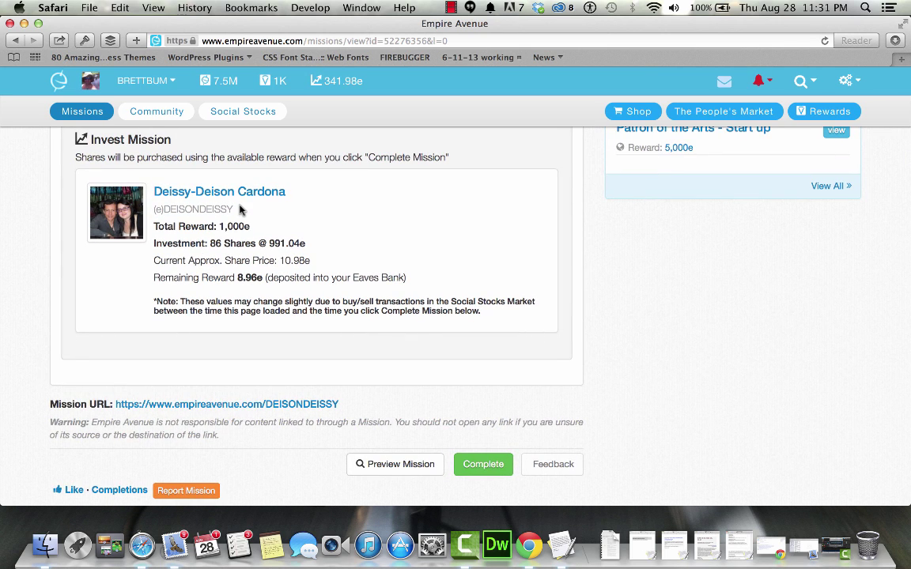
pyautogui.scroll(-1, 3, 359)
pyautogui.scroll(-1, 3, 360)
pyautogui.scroll(8, 3, 360)
pyautogui.scroll(4, 3, 360)
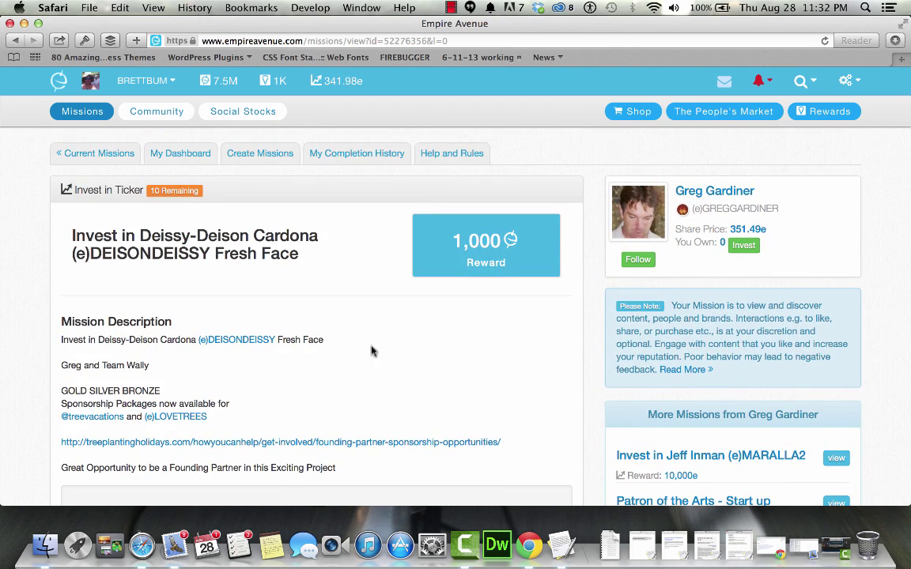
# Step: Follow the member who created the mission
pyautogui.click(640, 261)
pyautogui.scroll(-3, 346, 302)
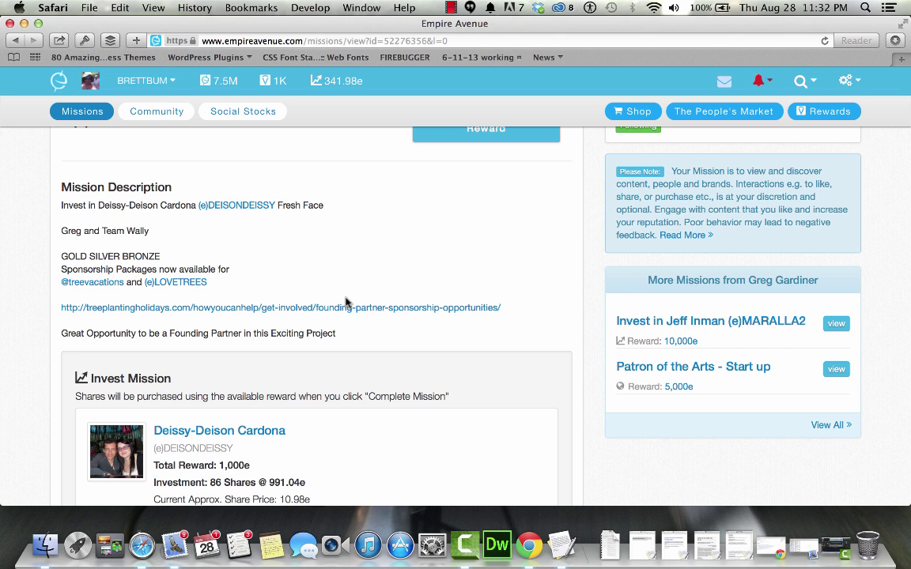
pyautogui.scroll(-1, 346, 303)
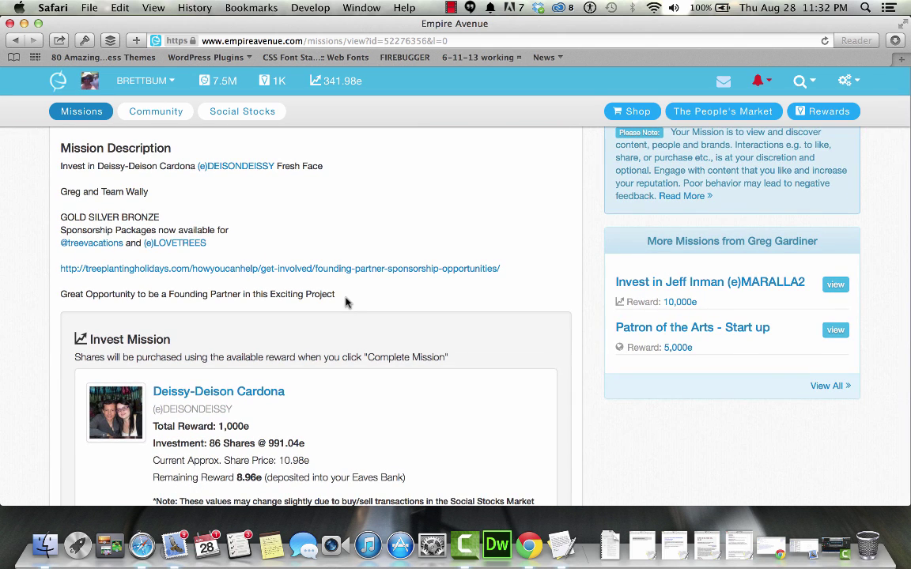
pyautogui.scroll(-2, 346, 303)
pyautogui.scroll(-2, 346, 303)
pyautogui.scroll(-5, 346, 303)
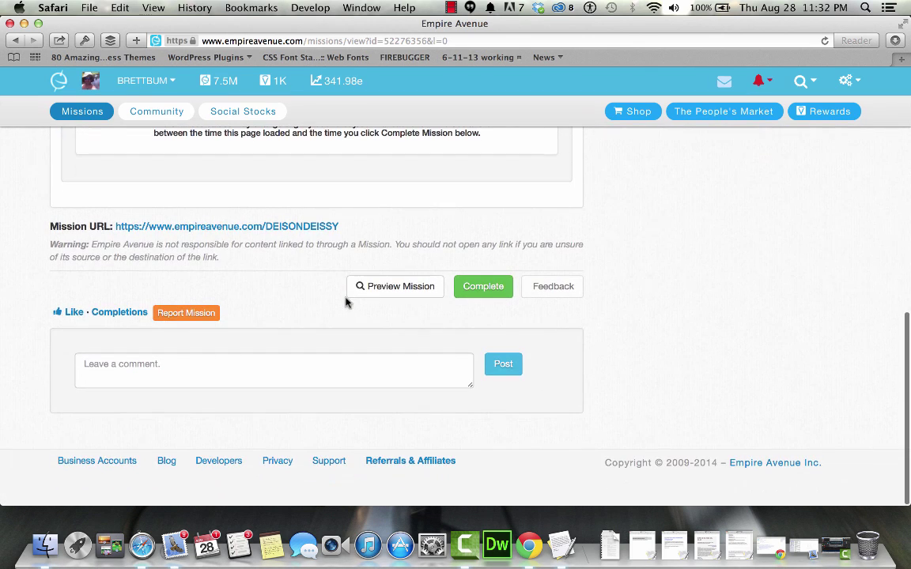
# Step: Like the Fresh Face invest mission
pyautogui.click(73, 312)
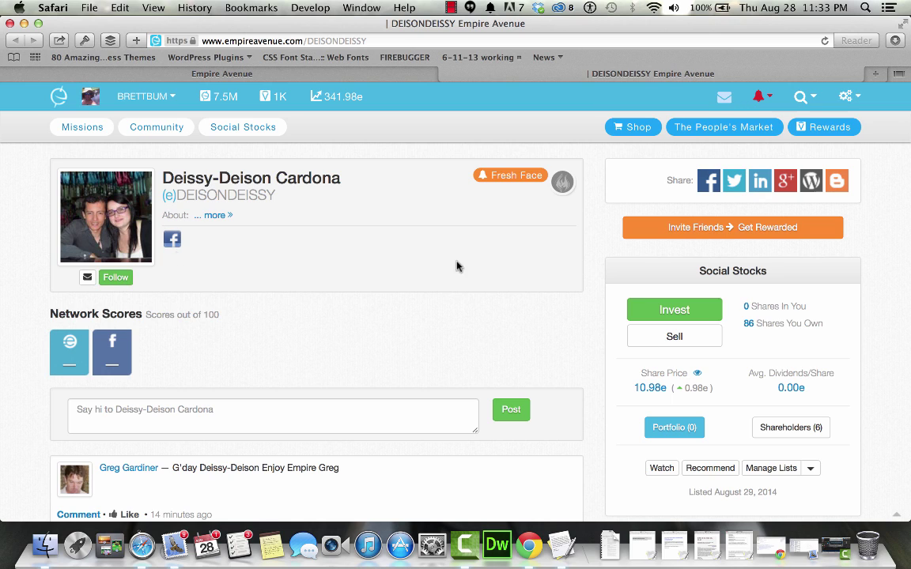
# Step: Buy 114 more shares in the member and draft 'Welcome to Empire Avenue!' on their profile
pyautogui.click(690, 313)
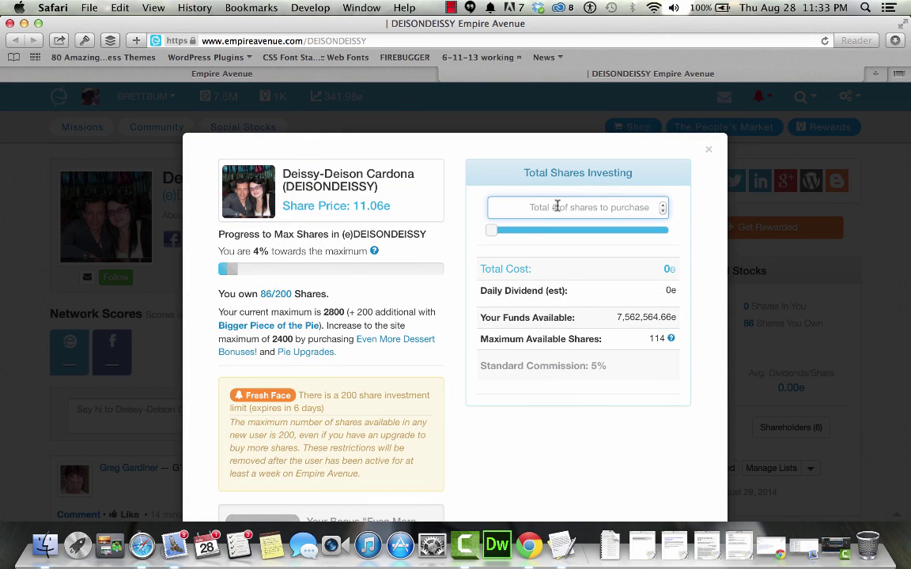
pyautogui.write('114')
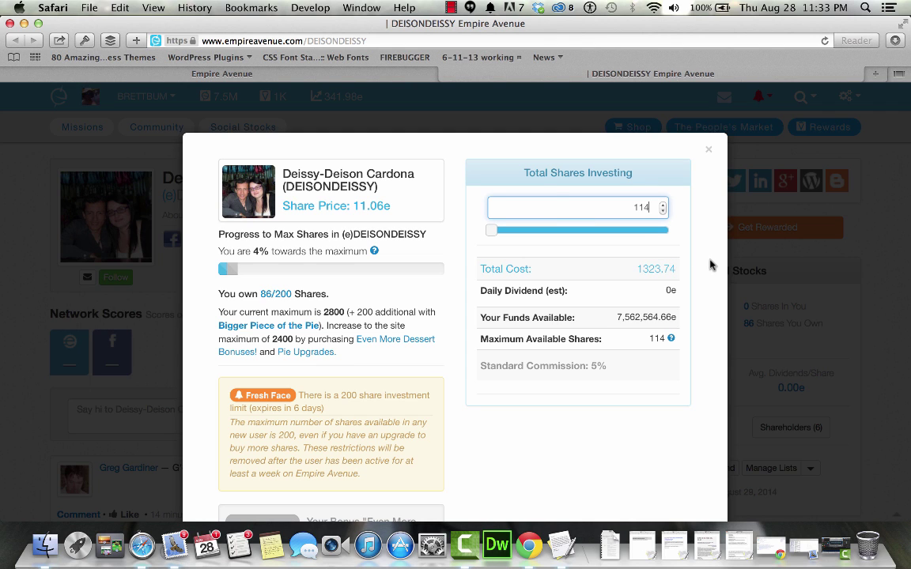
pyautogui.scroll(-2, 710, 265)
pyautogui.scroll(-2, 710, 265)
pyautogui.scroll(-2, 710, 265)
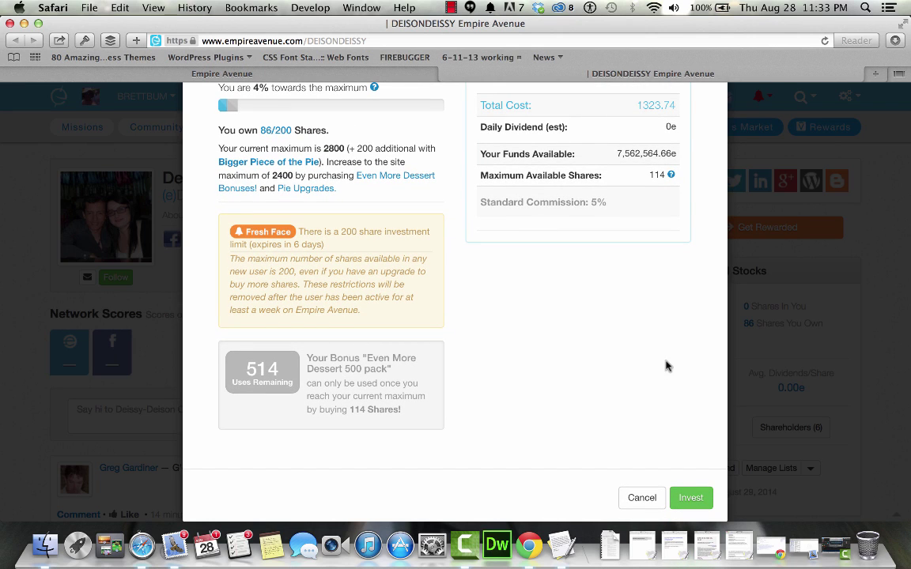
pyautogui.click(686, 499)
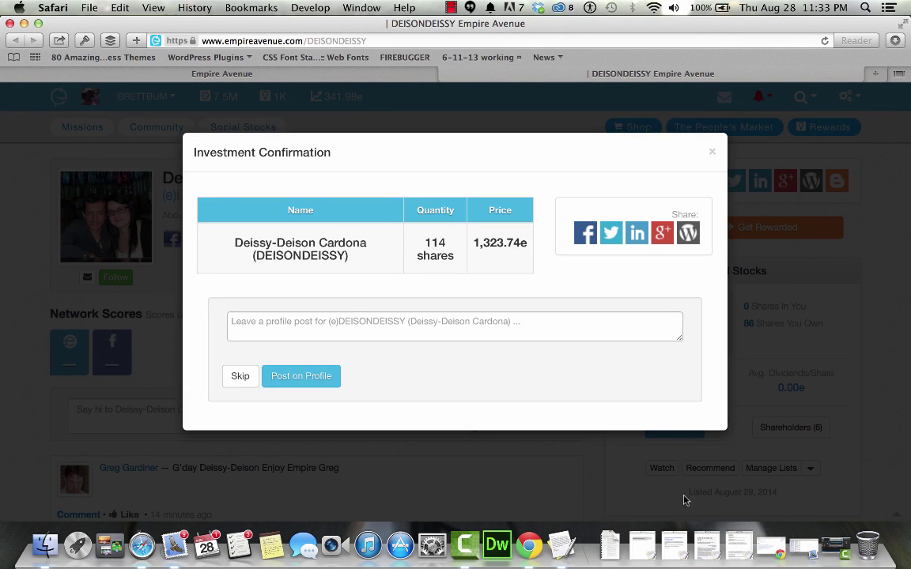
pyautogui.click(273, 323)
pyautogui.write('Welcome to Empire Avenue!')
# Step: Publish the welcome post, follow the new member, and close their profile
pyautogui.click(298, 378)
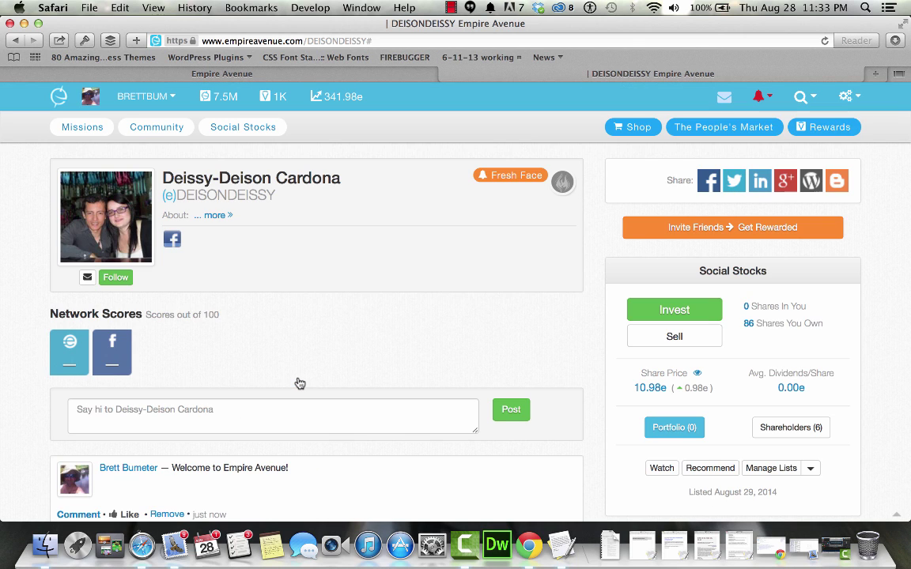
pyautogui.scroll(-3, 299, 383)
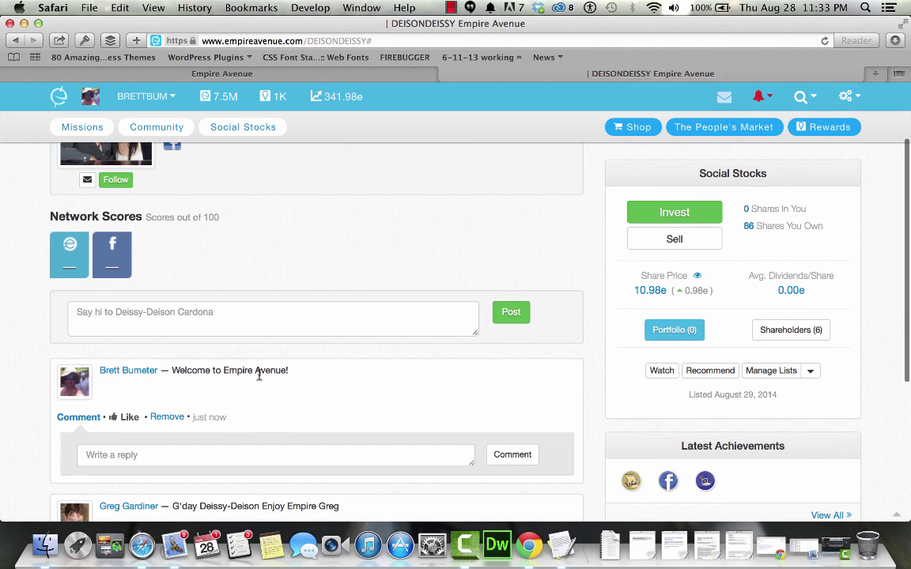
pyautogui.moveTo(237, 371); pyautogui.dragTo(254, 370)
pyautogui.scroll(3, 474, 396)
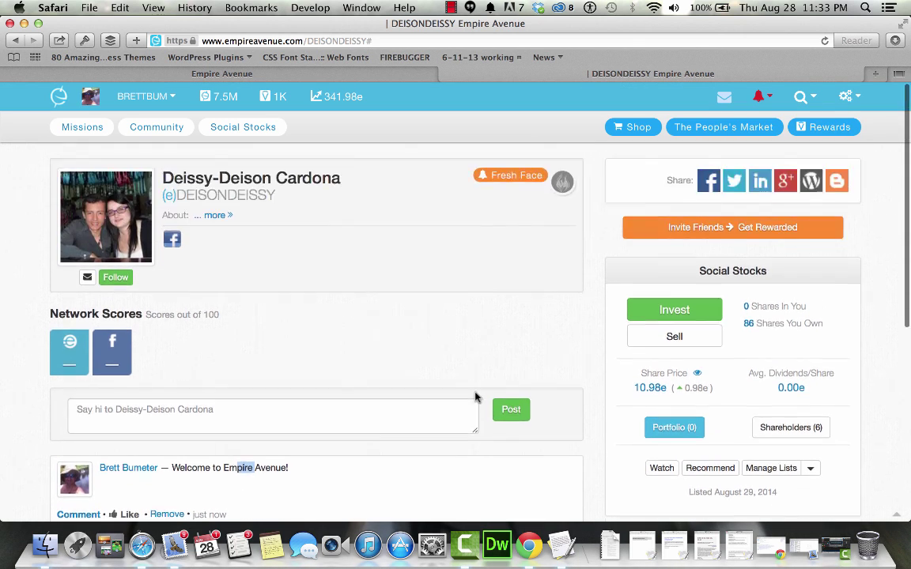
pyautogui.click(122, 278)
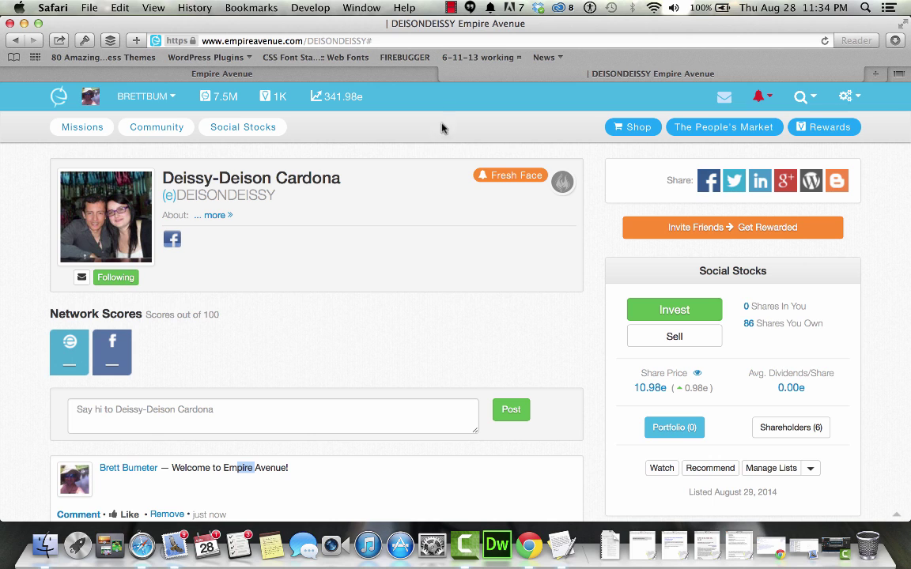
pyautogui.click(447, 75)
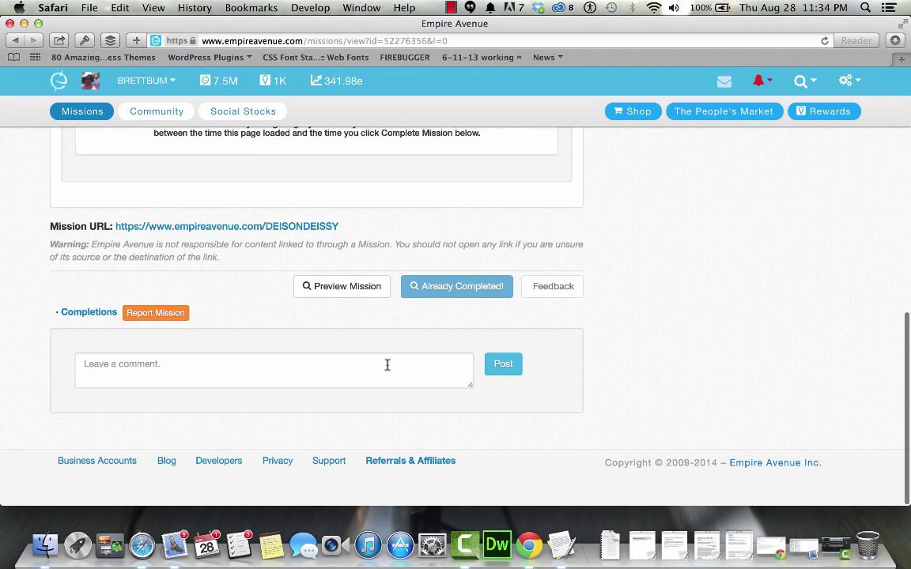
# Step: Post a 'Thanks!' comment on the completed Fresh Face mission
pyautogui.scroll(10, 388, 372)
pyautogui.scroll(7, 389, 381)
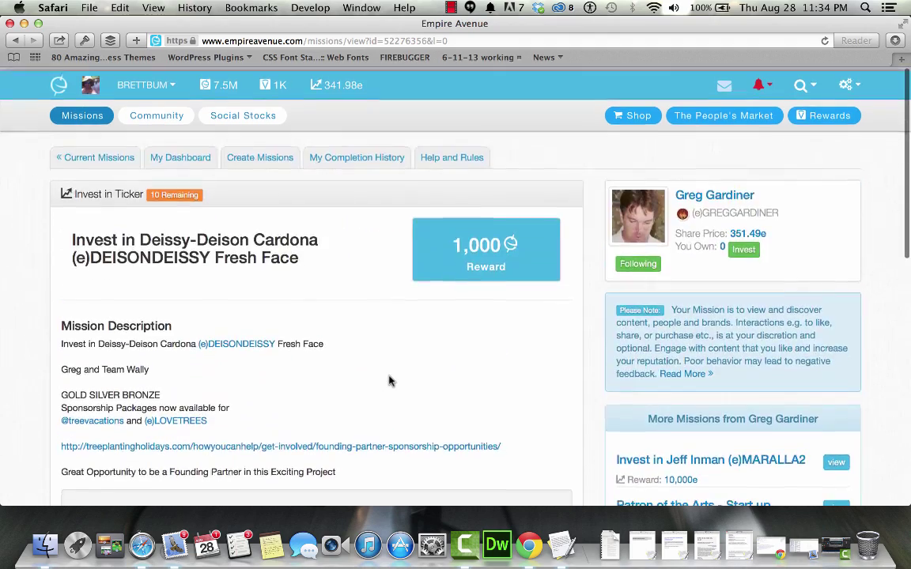
pyautogui.scroll(-9, 389, 382)
pyautogui.scroll(-4, 390, 381)
pyautogui.scroll(-3, 392, 382)
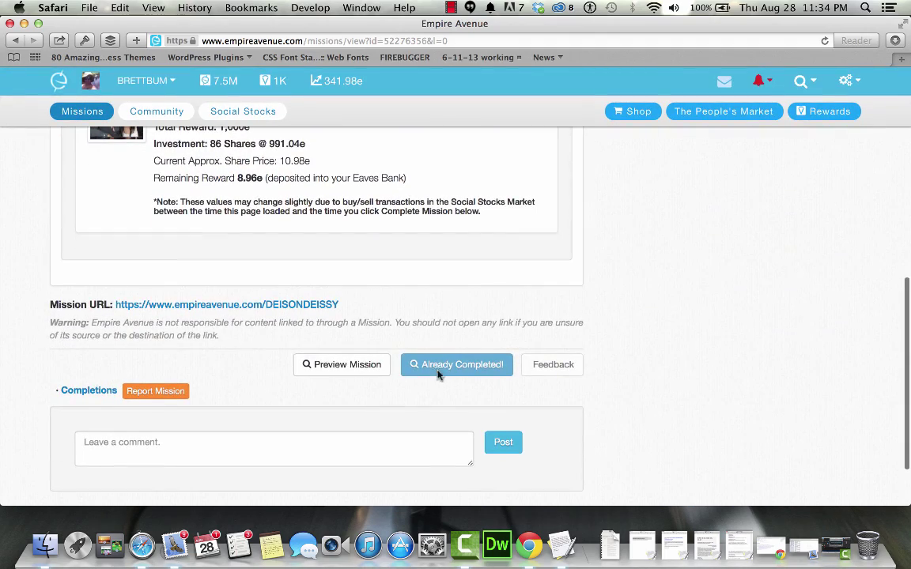
pyautogui.scroll(2, 446, 386)
pyautogui.scroll(-2, 447, 386)
pyautogui.click(405, 460)
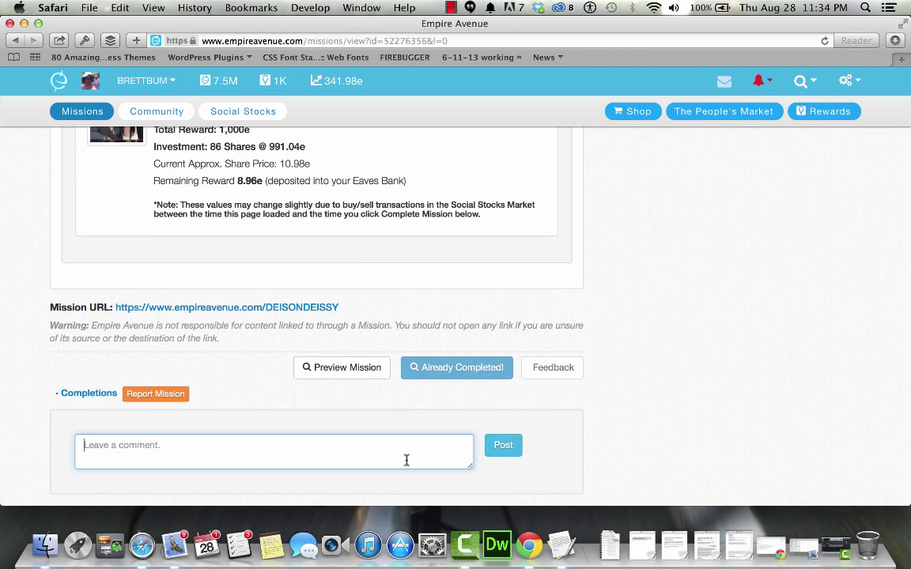
pyautogui.write('Thanks!')
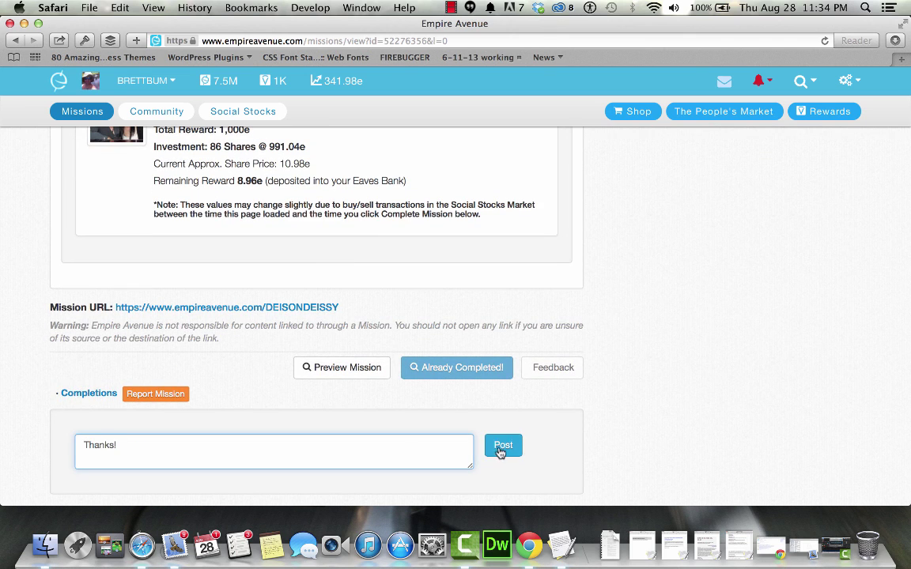
pyautogui.click(506, 447)
pyautogui.scroll(-3, 690, 338)
pyautogui.scroll(-3, 690, 339)
pyautogui.scroll(3, 690, 339)
pyautogui.scroll(5, 690, 339)
pyautogui.scroll(3, 690, 338)
pyautogui.scroll(-2, 672, 340)
pyautogui.scroll(-1, 673, 340)
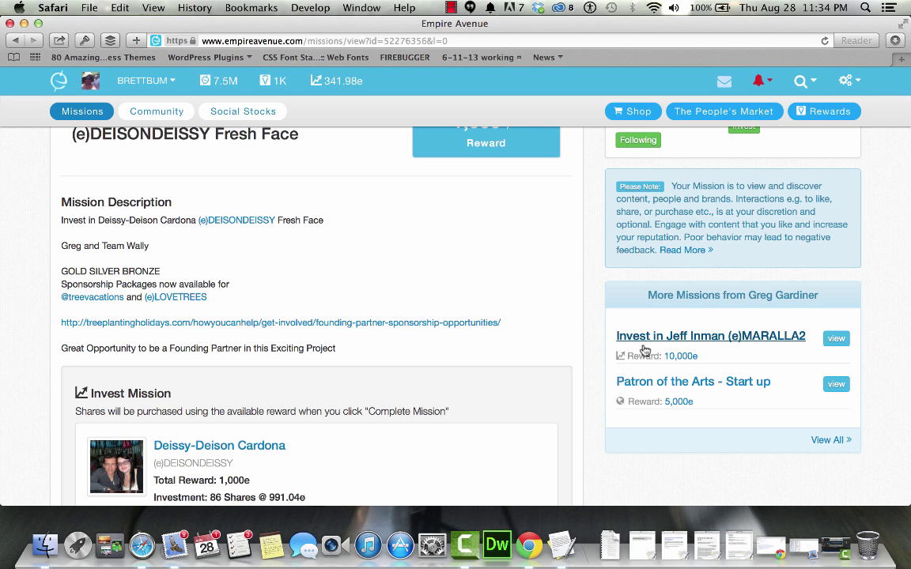
# Step: Open the next invest mission and check its 9,978.50 cost and remaining reward
pyautogui.click(656, 340)
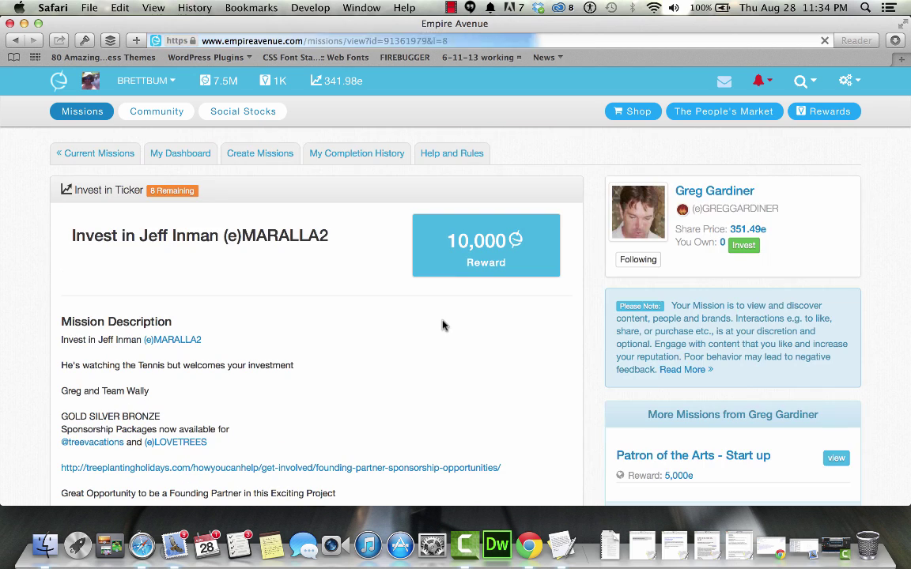
pyautogui.scroll(-5, 443, 324)
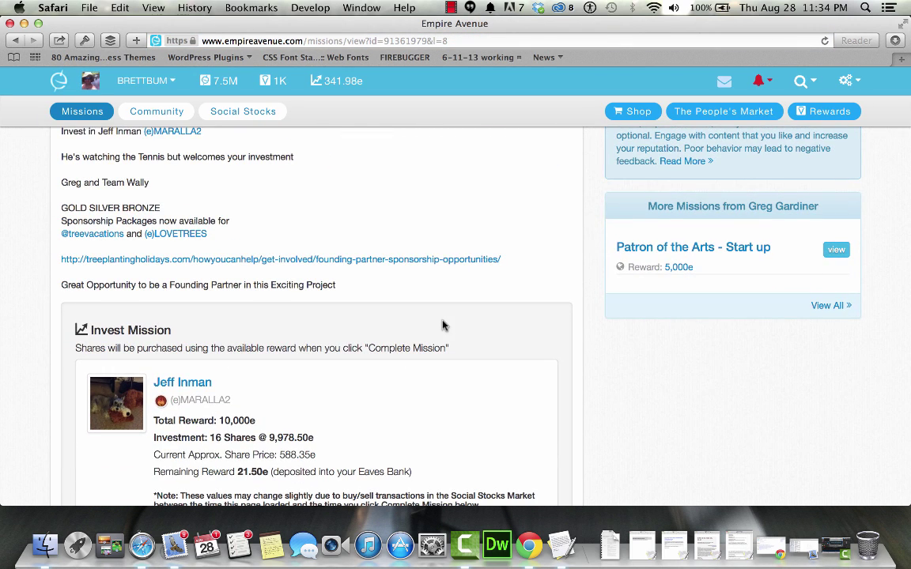
pyautogui.scroll(-2, 443, 324)
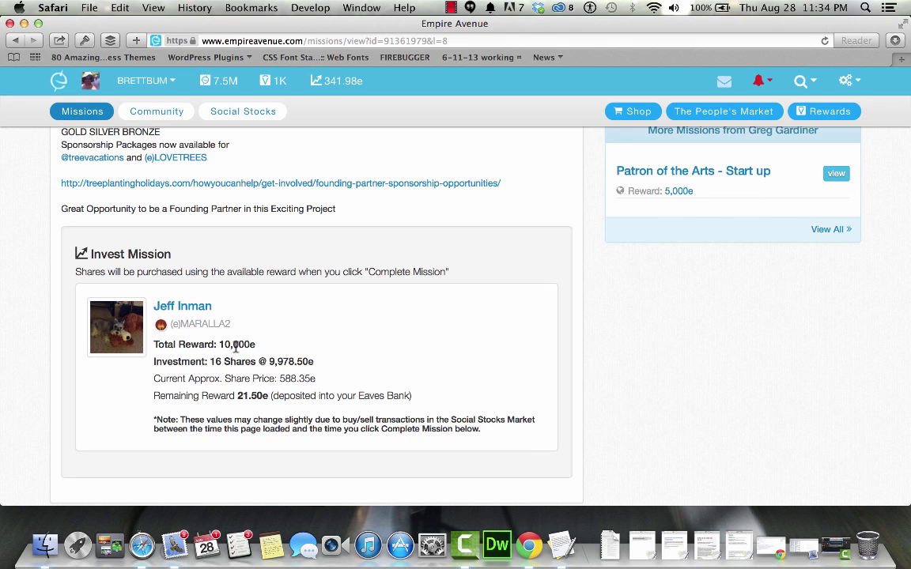
pyautogui.scroll(-1, 236, 346)
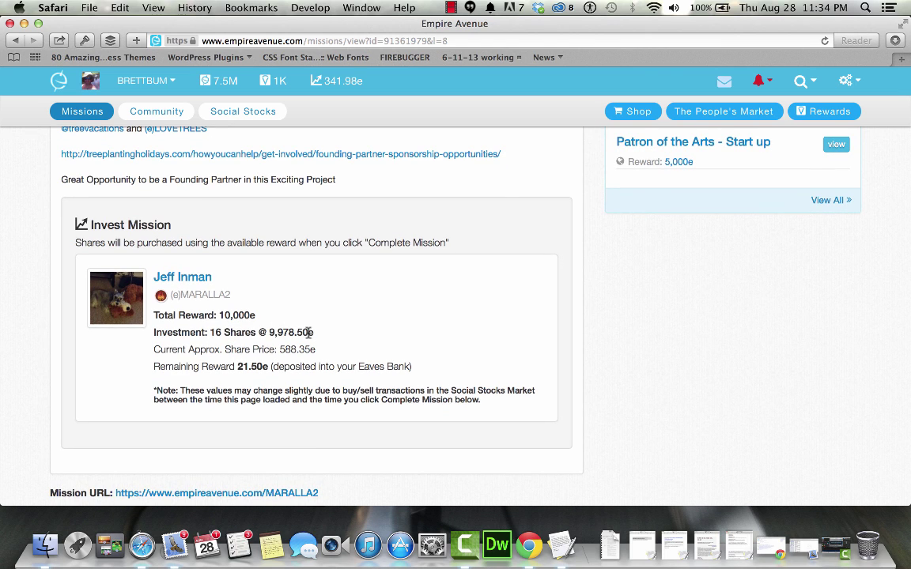
pyautogui.moveTo(308, 333); pyautogui.dragTo(272, 334)
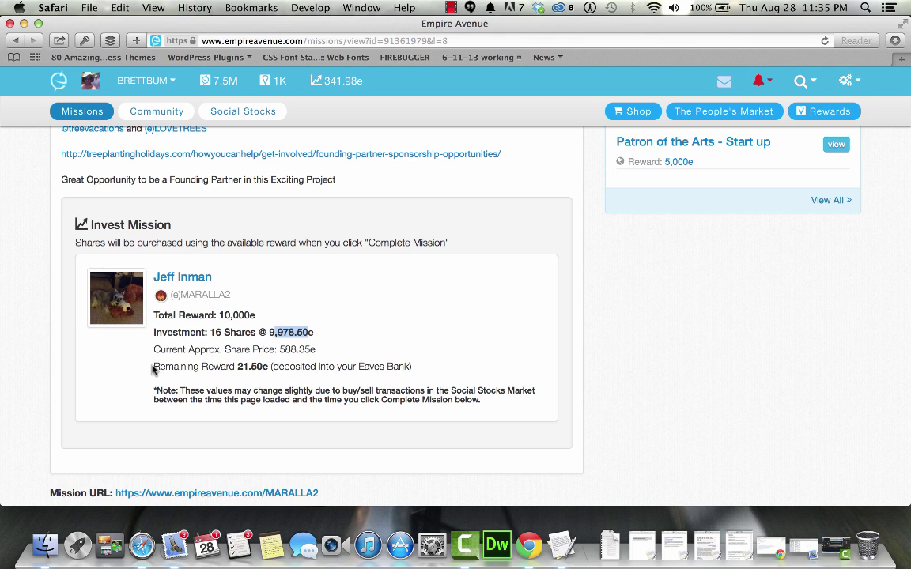
pyautogui.moveTo(152, 366); pyautogui.dragTo(267, 370)
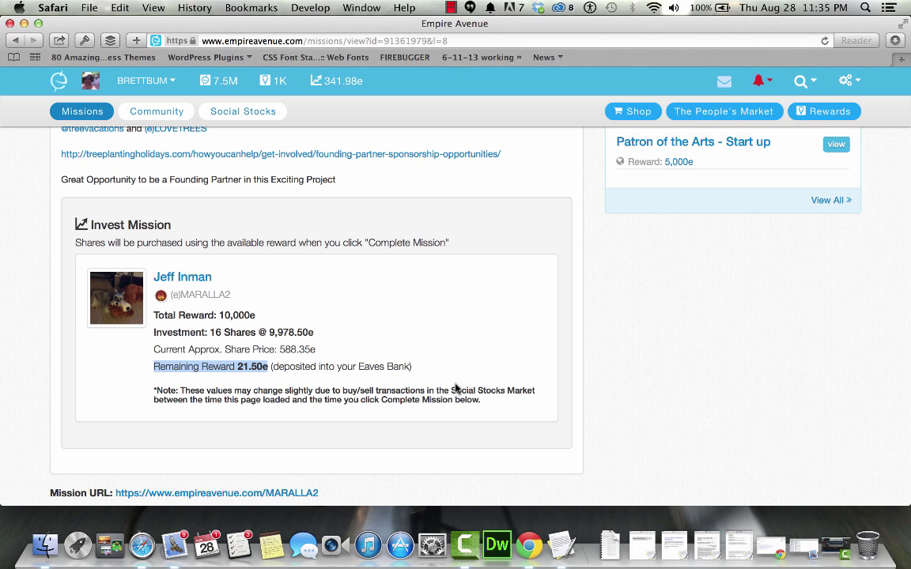
# Step: Like the 10,000-reward invest mission
pyautogui.scroll(2, 456, 388)
pyautogui.scroll(1, 455, 389)
pyautogui.scroll(2, 456, 388)
pyautogui.scroll(3, 456, 388)
pyautogui.scroll(-1, 456, 389)
pyautogui.scroll(-3, 456, 388)
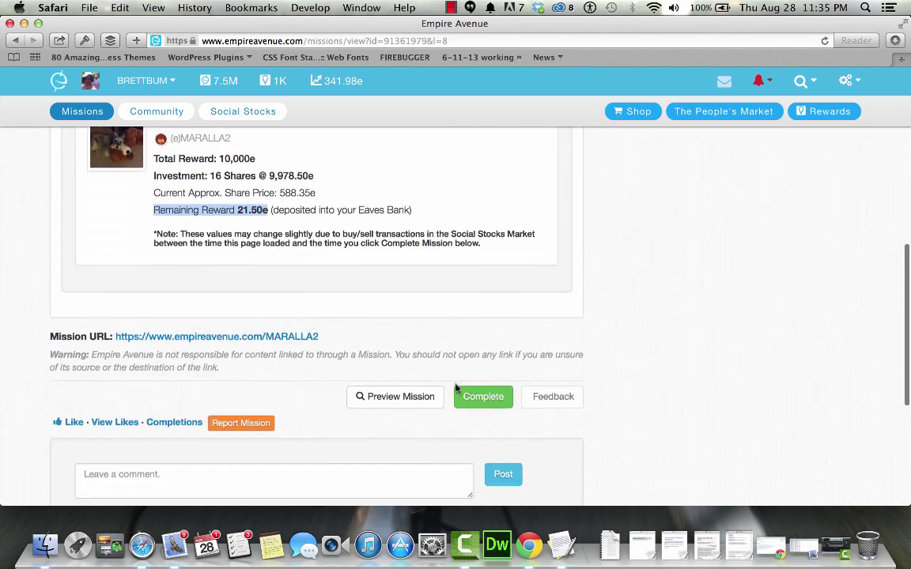
pyautogui.scroll(-1, 456, 388)
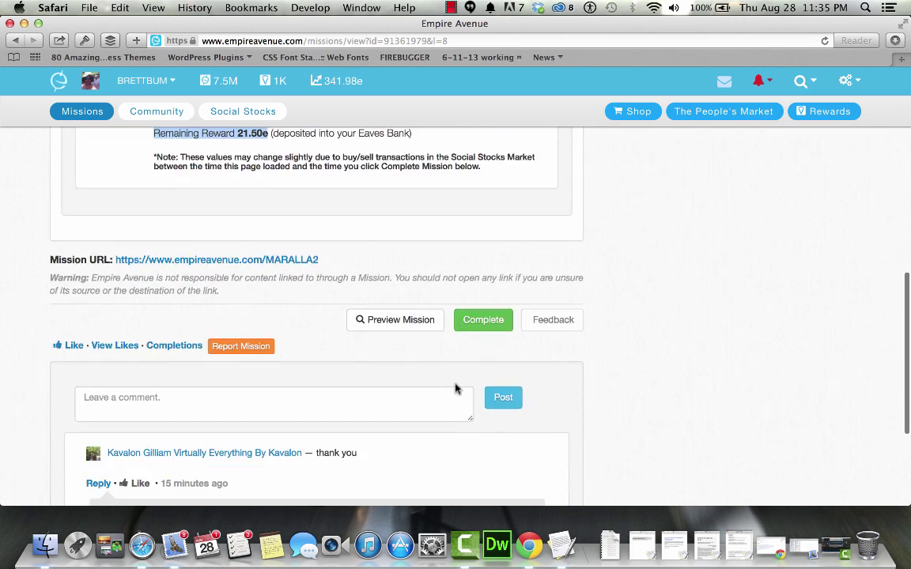
pyautogui.click(71, 345)
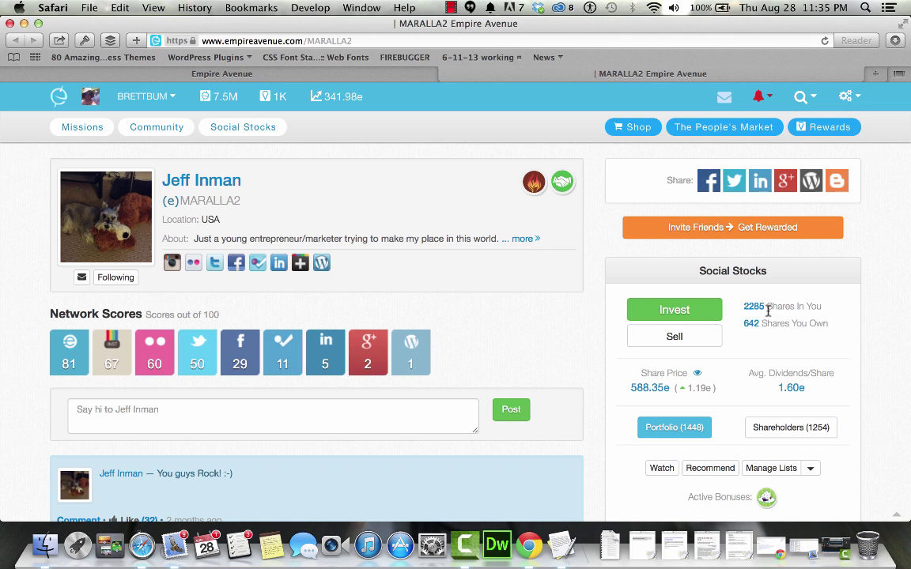
# Step: Copy the mission creator's ticker name from the mission page
pyautogui.click(316, 74)
pyautogui.scroll(5, 566, 361)
pyautogui.scroll(5, 565, 362)
pyautogui.scroll(2, 564, 362)
pyautogui.scroll(3, 565, 362)
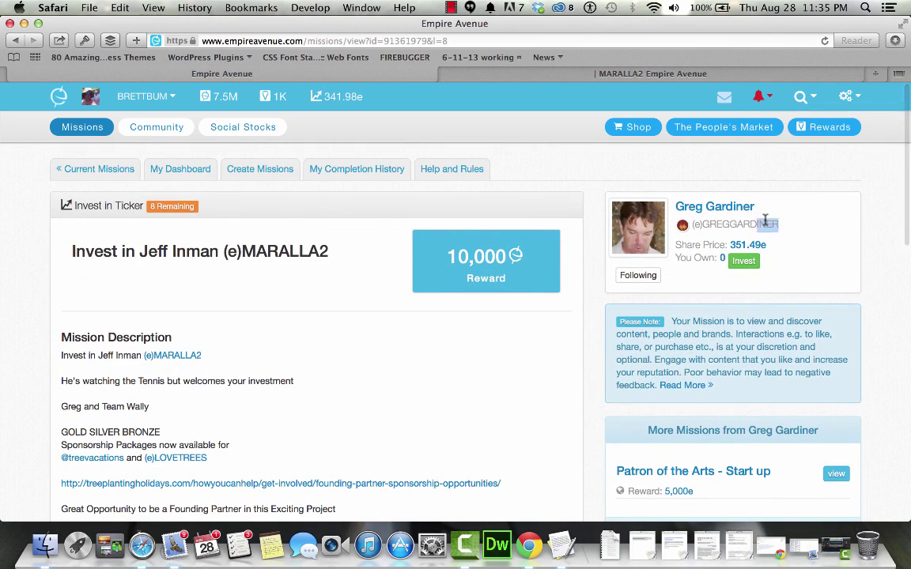
pyautogui.moveTo(779, 224); pyautogui.dragTo(697, 228)
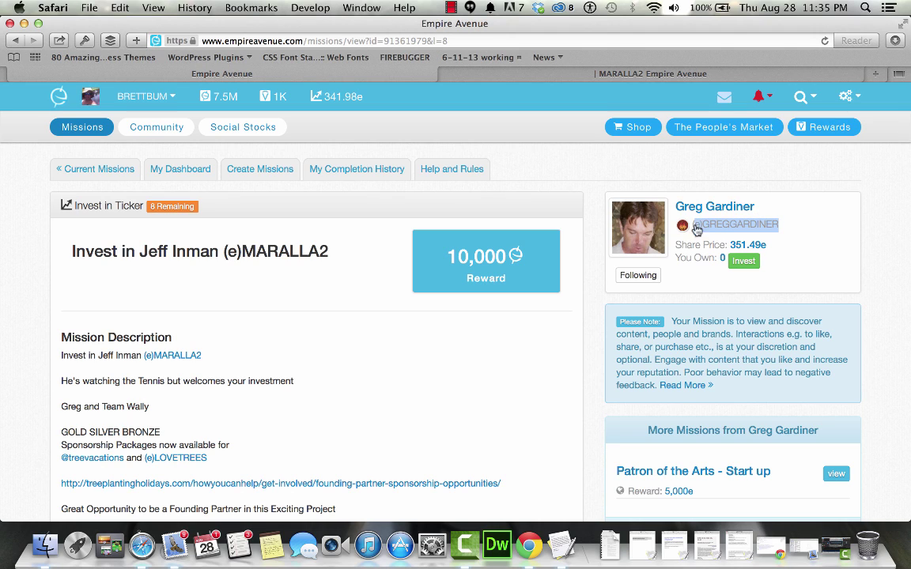
pyautogui.press('super+c')
pyautogui.rightClick(748, 227)
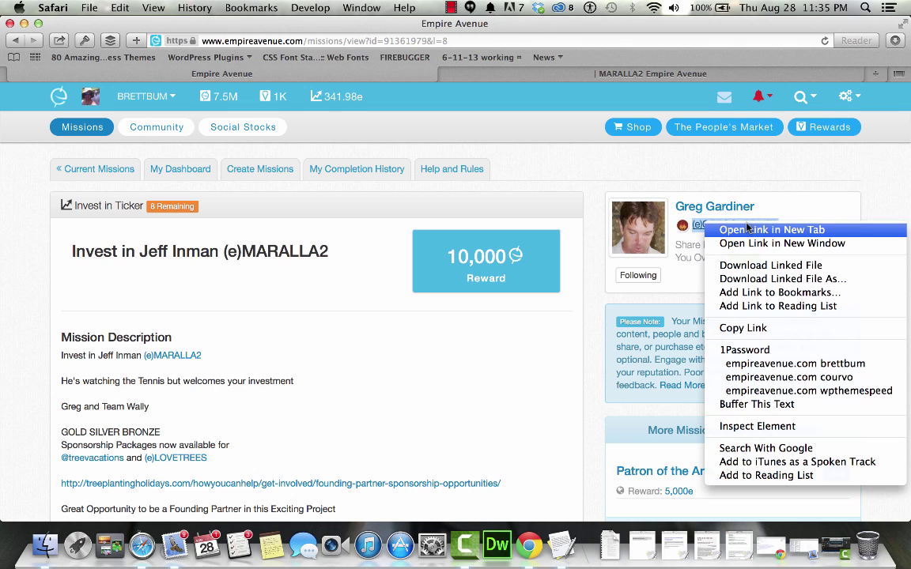
pyautogui.click(690, 281)
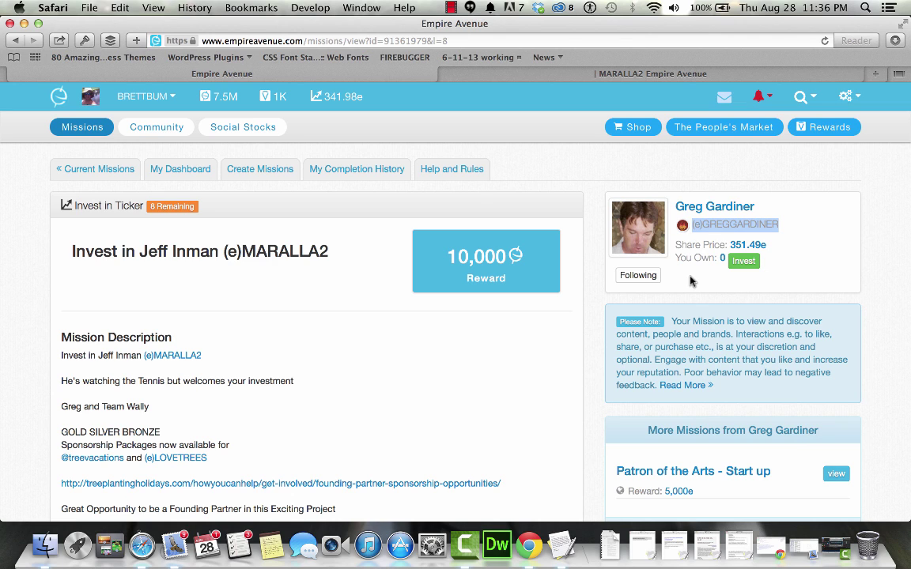
# Step: Post a shoutout on the member's profile about 16 more shares bought with the creator's help
pyautogui.click(577, 71)
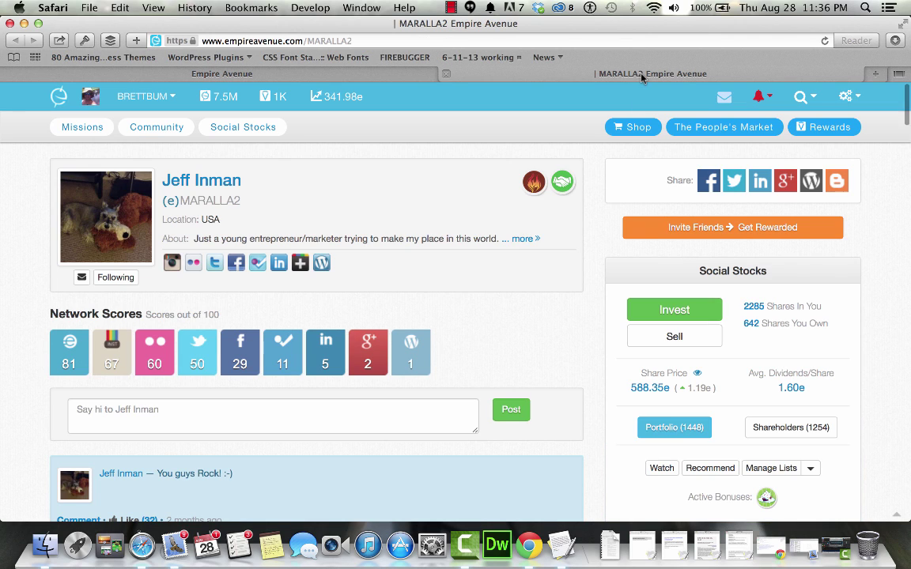
pyautogui.click(410, 421)
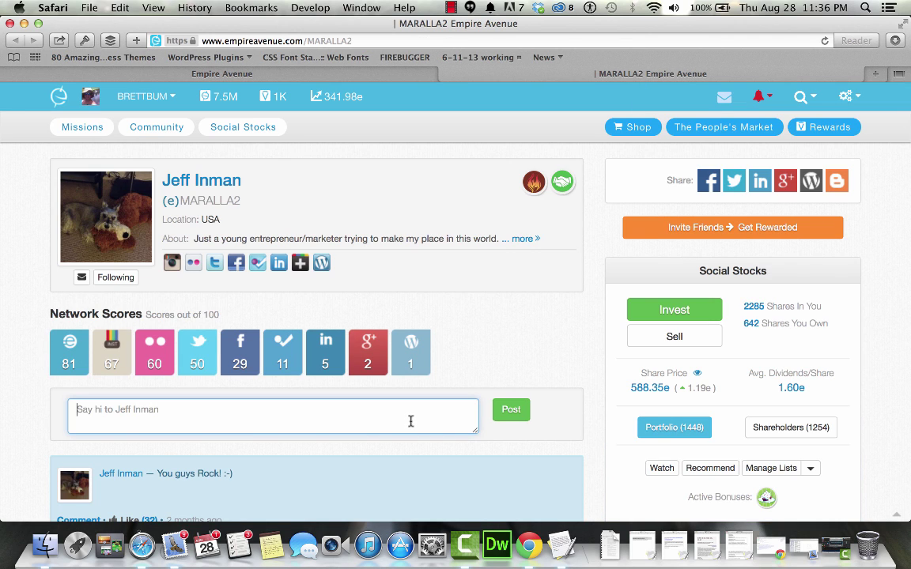
pyautogui.write('Hi Jeff, Just picked up 16')
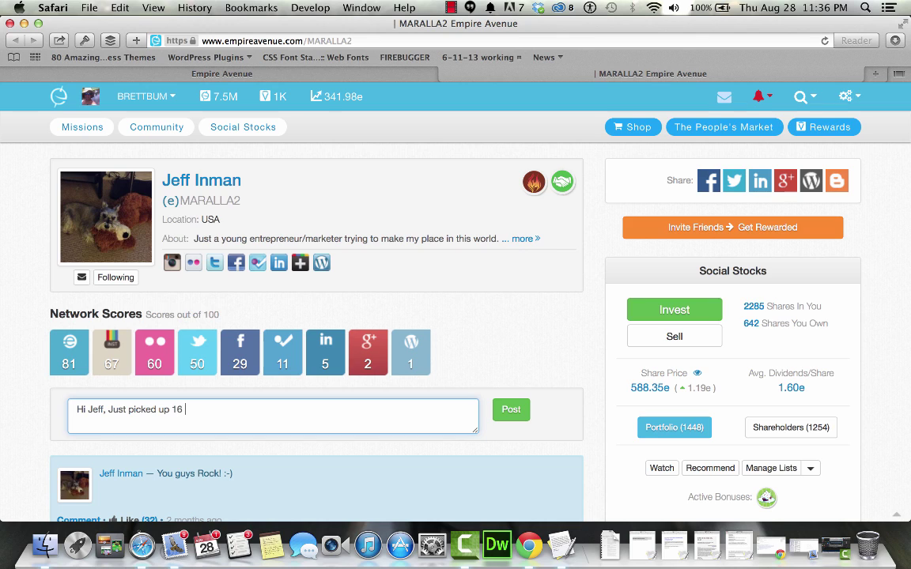
pyautogui.write(' more shares with help from (e)GREGGARDINER')
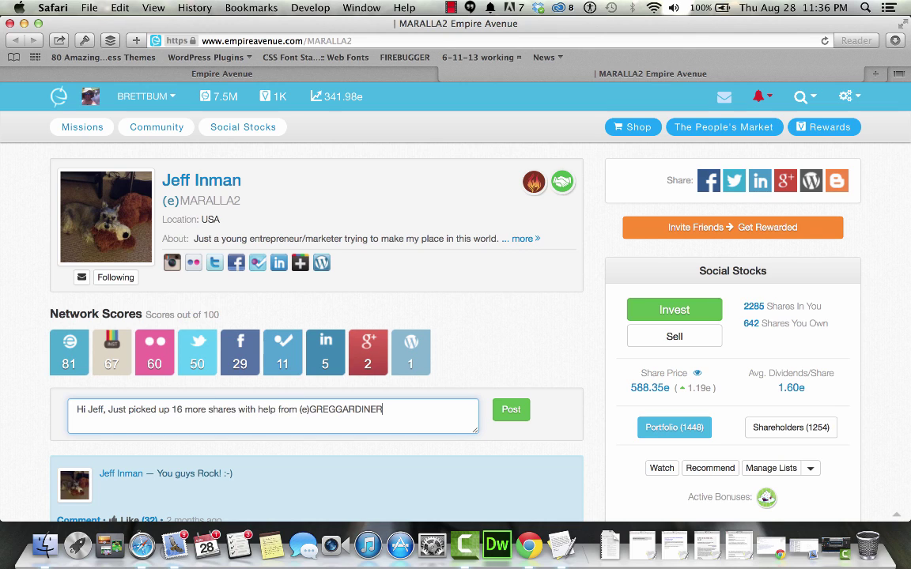
pyautogui.click(510, 412)
pyautogui.scroll(-2, 510, 415)
pyautogui.scroll(-8, 511, 415)
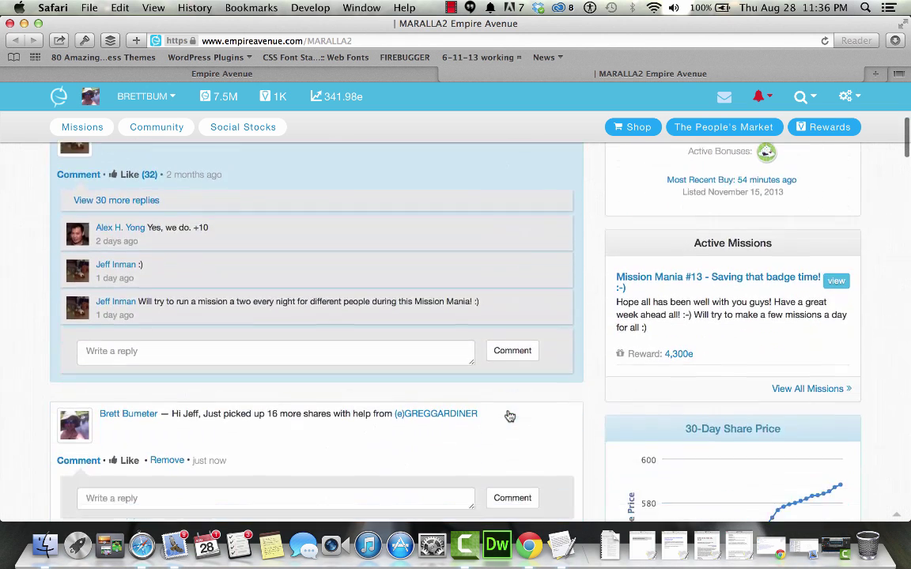
pyautogui.scroll(-3, 510, 413)
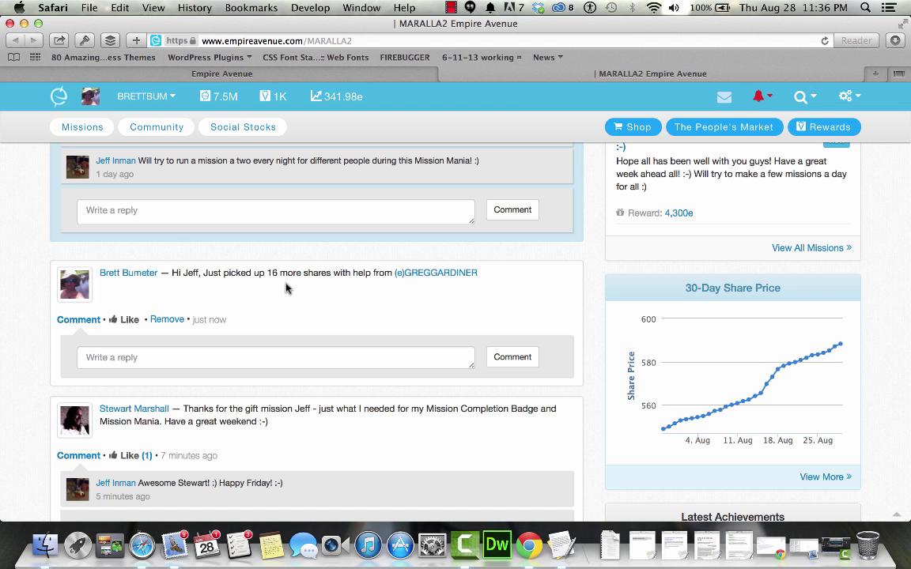
pyautogui.scroll(2, 287, 288)
pyautogui.scroll(10, 287, 288)
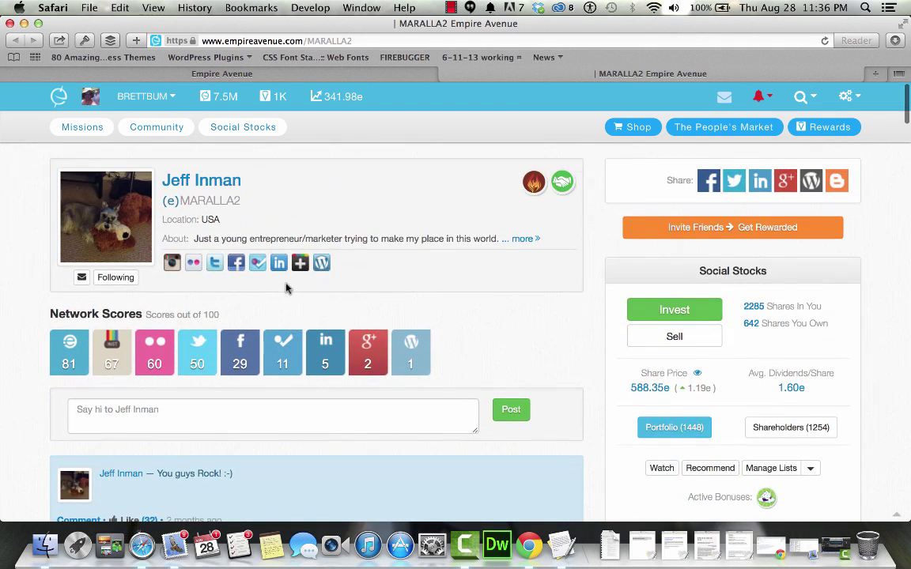
pyautogui.scroll(-1, 286, 288)
pyautogui.scroll(-5, 287, 287)
pyautogui.scroll(-5, 286, 288)
pyautogui.scroll(-2, 286, 288)
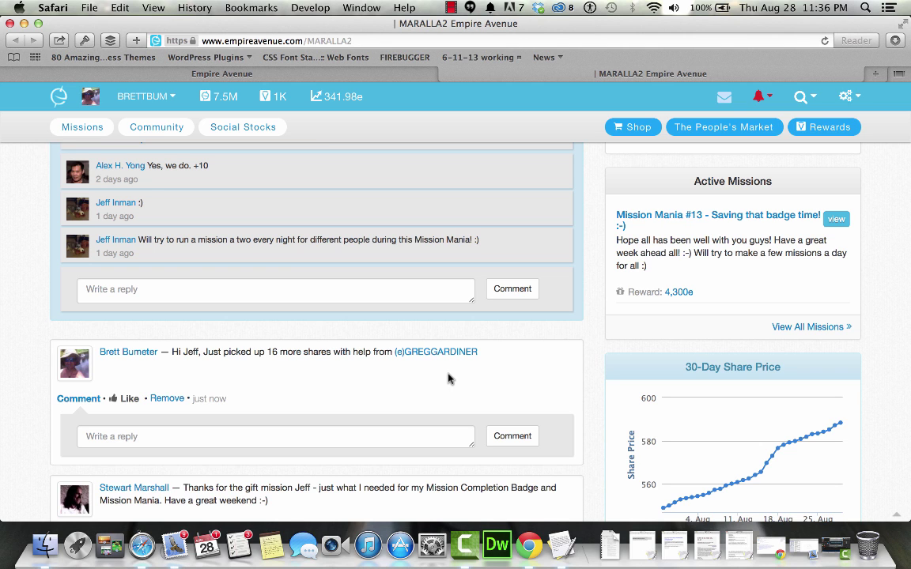
pyautogui.scroll(2, 448, 379)
pyautogui.scroll(5, 447, 379)
pyautogui.scroll(8, 448, 378)
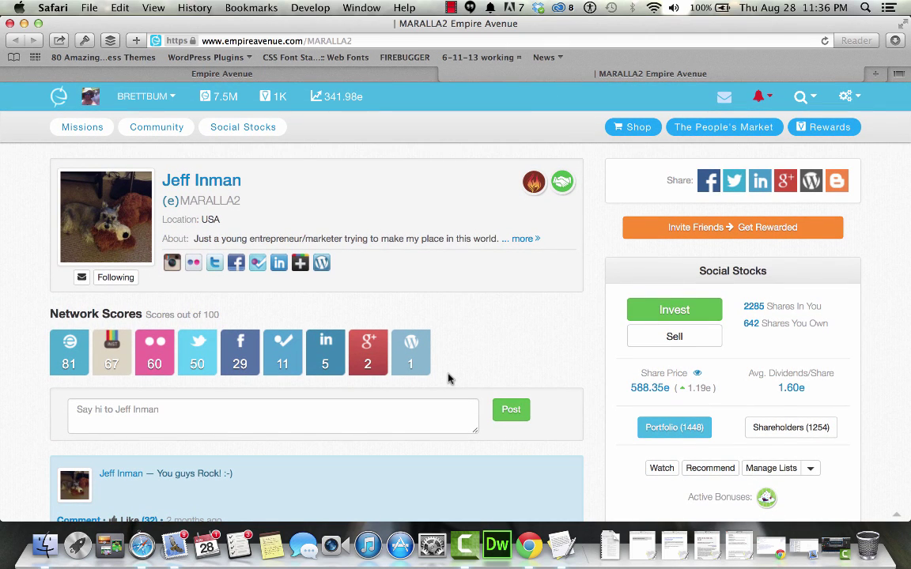
# Step: Close the profile and return to the Missions list filtered to invest missions
pyautogui.click(446, 74)
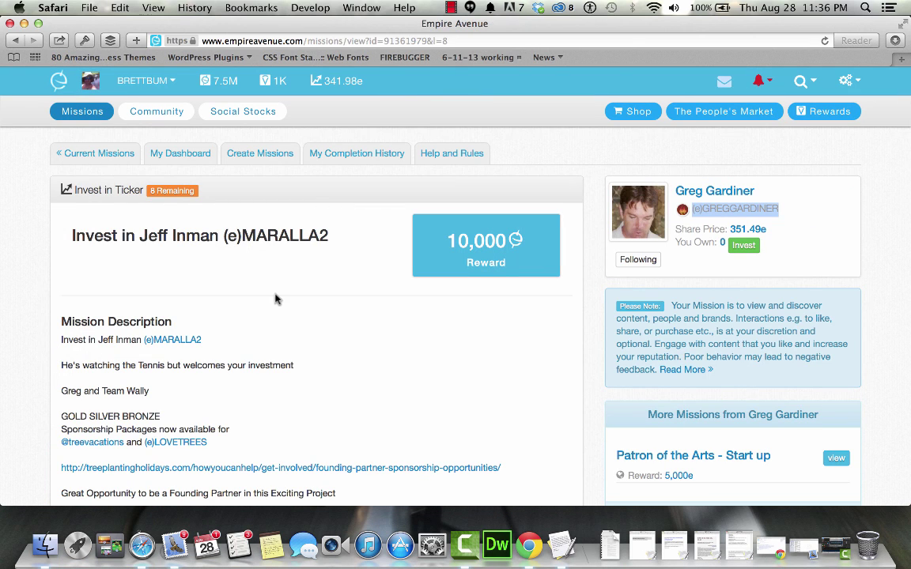
pyautogui.click(91, 113)
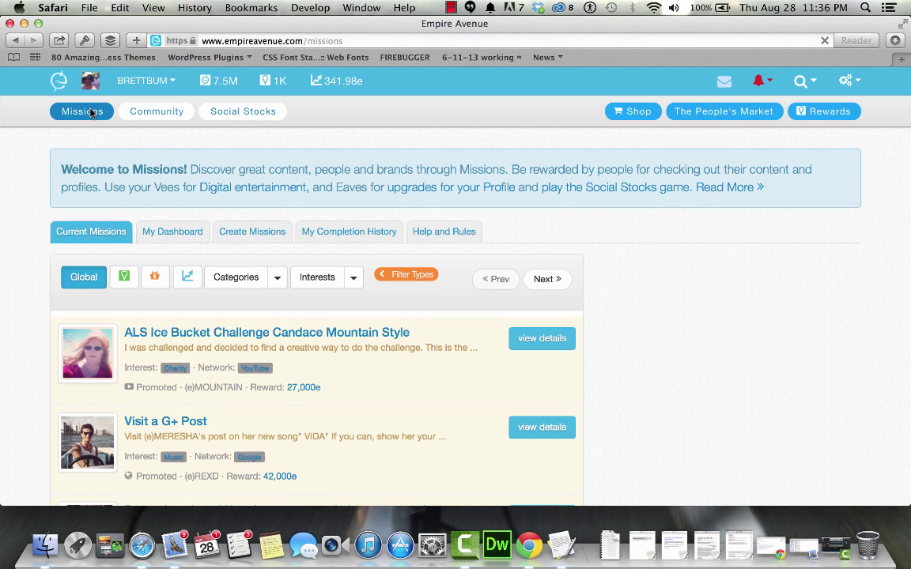
pyautogui.click(189, 278)
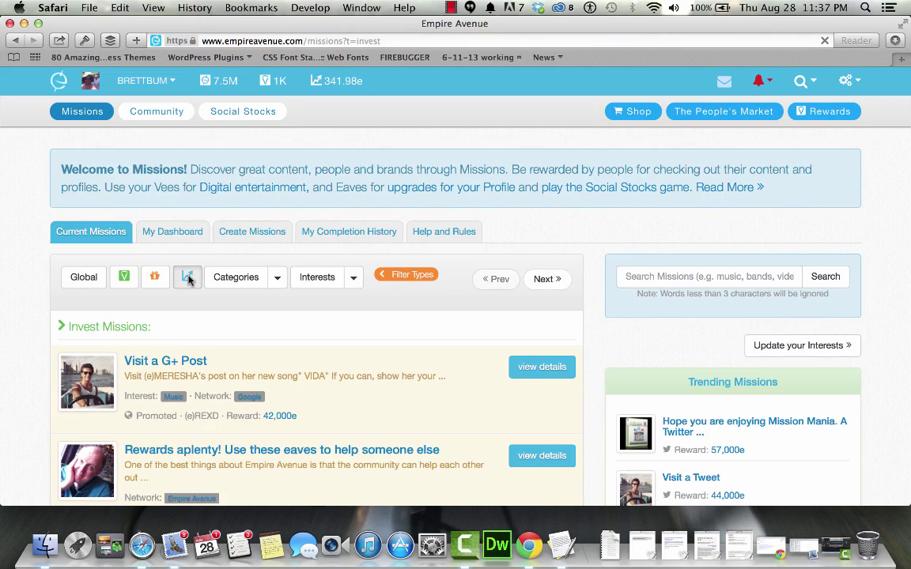
pyautogui.scroll(-3, 188, 279)
pyautogui.scroll(-2, 188, 279)
pyautogui.scroll(-4, 188, 279)
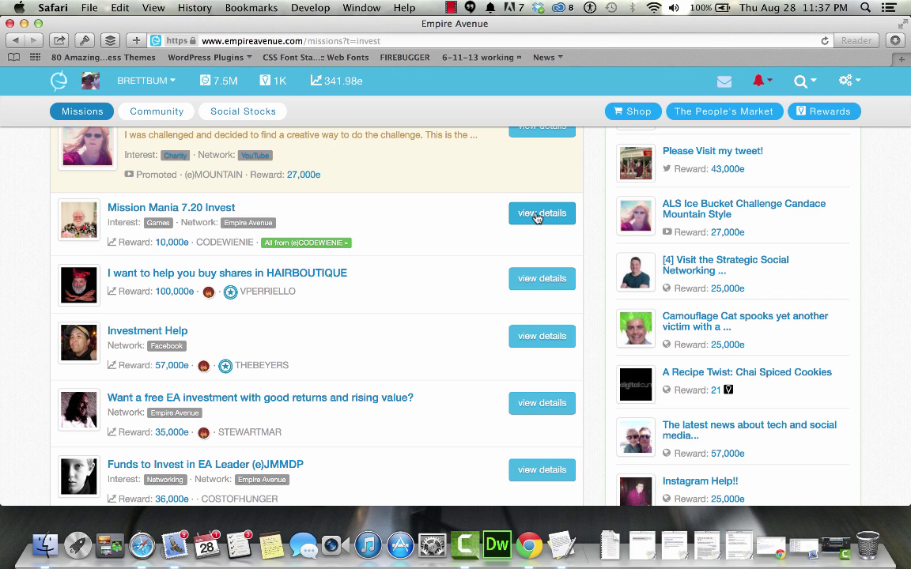
# Step: Open Mission Mania 7.20, hair-boutique, Investment Help, free EA investment and Funds to Invest missions in new tabs
pyautogui.rightClick(537, 216)
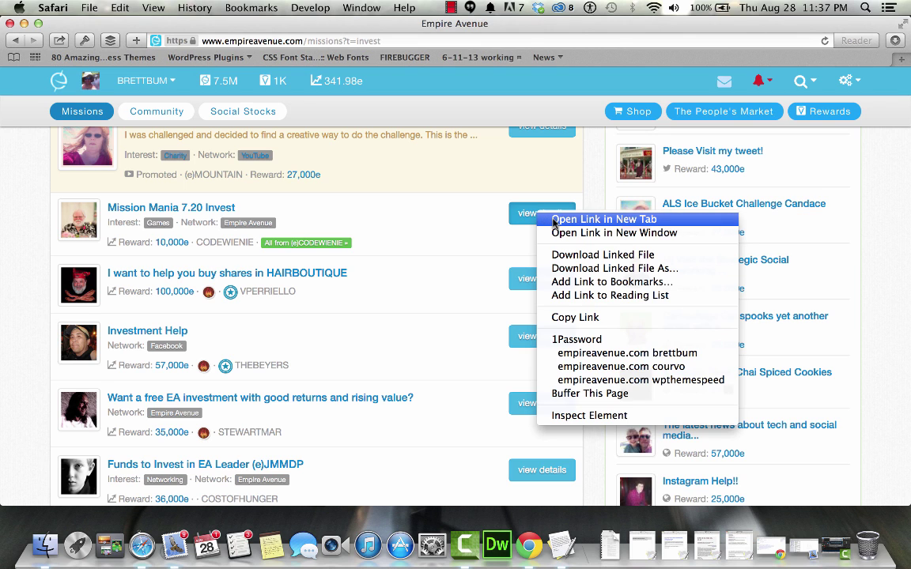
pyautogui.click(554, 220)
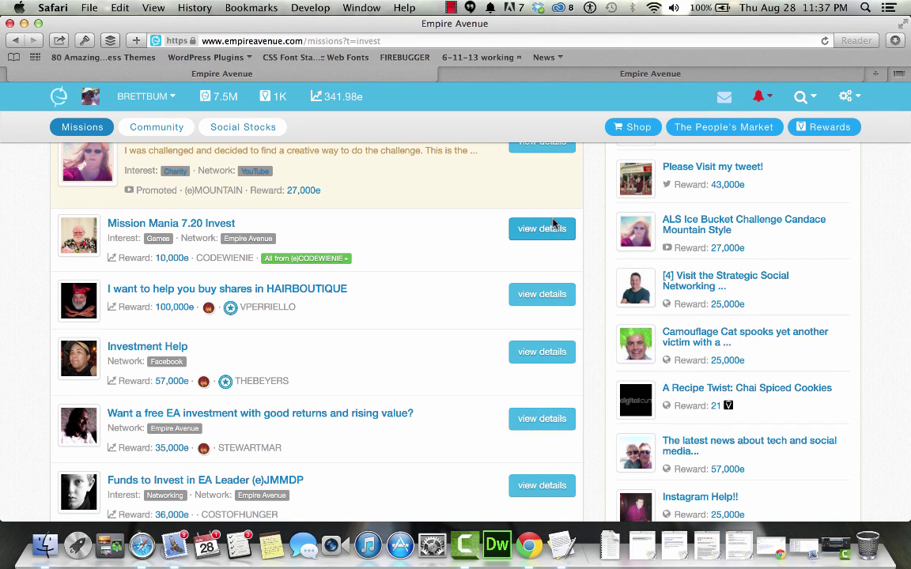
pyautogui.rightClick(534, 294)
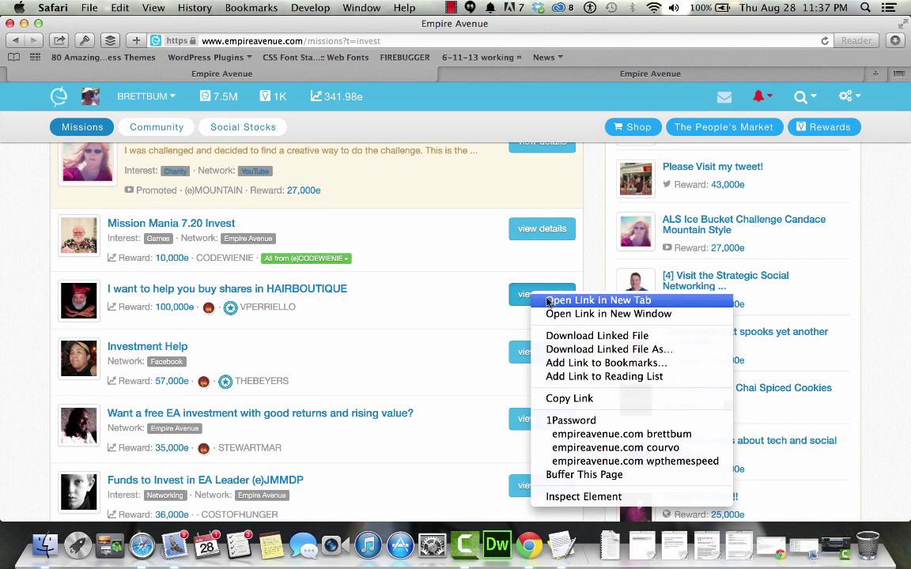
pyautogui.click(552, 303)
pyautogui.rightClick(537, 352)
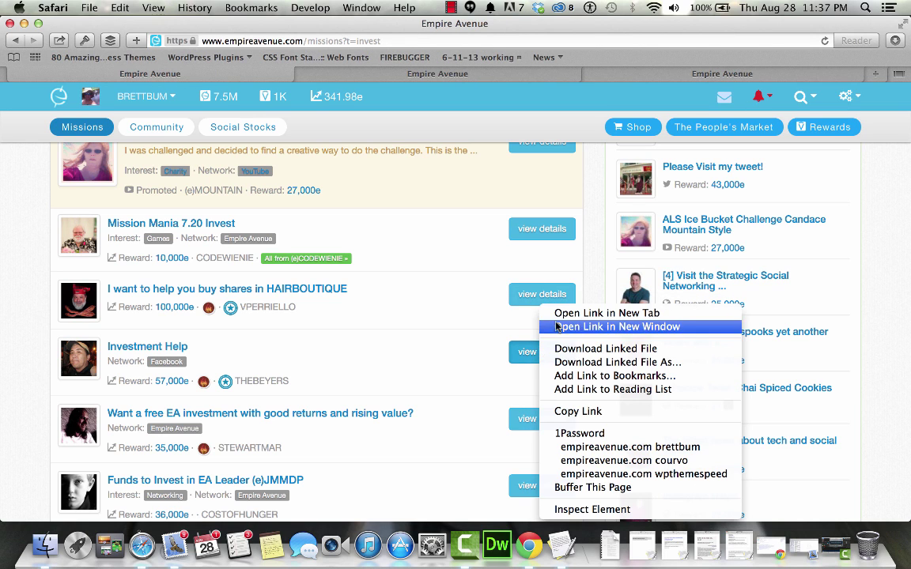
pyautogui.click(557, 314)
pyautogui.rightClick(539, 419)
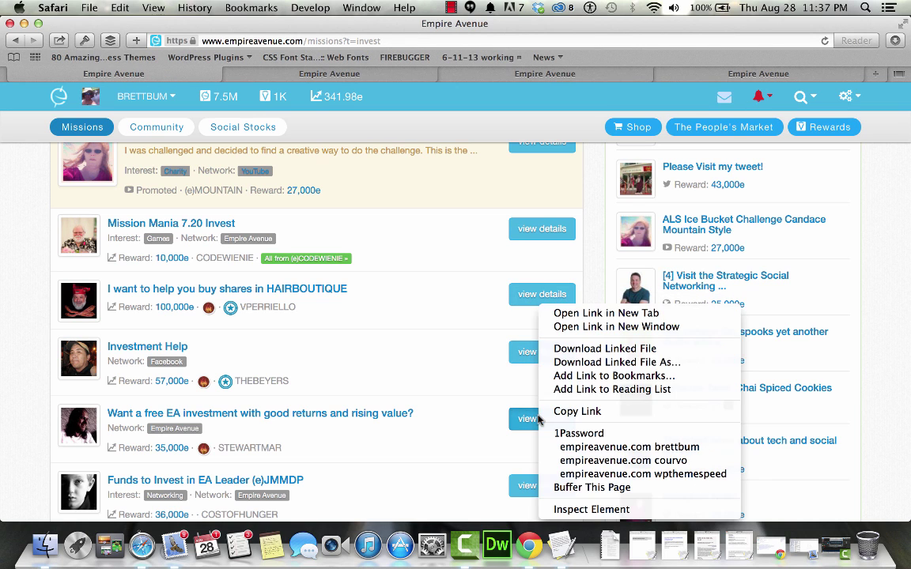
pyautogui.click(569, 313)
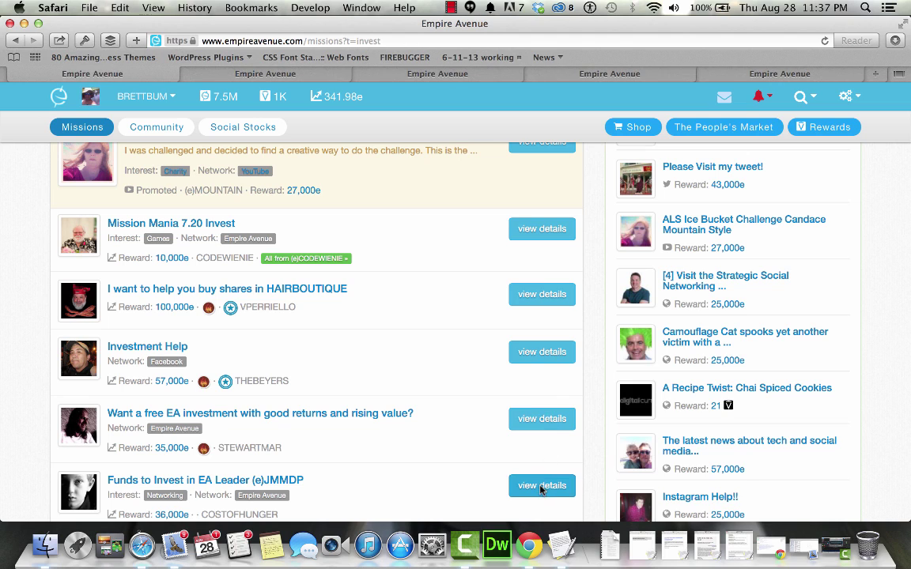
pyautogui.rightClick(541, 475)
pyautogui.click(569, 313)
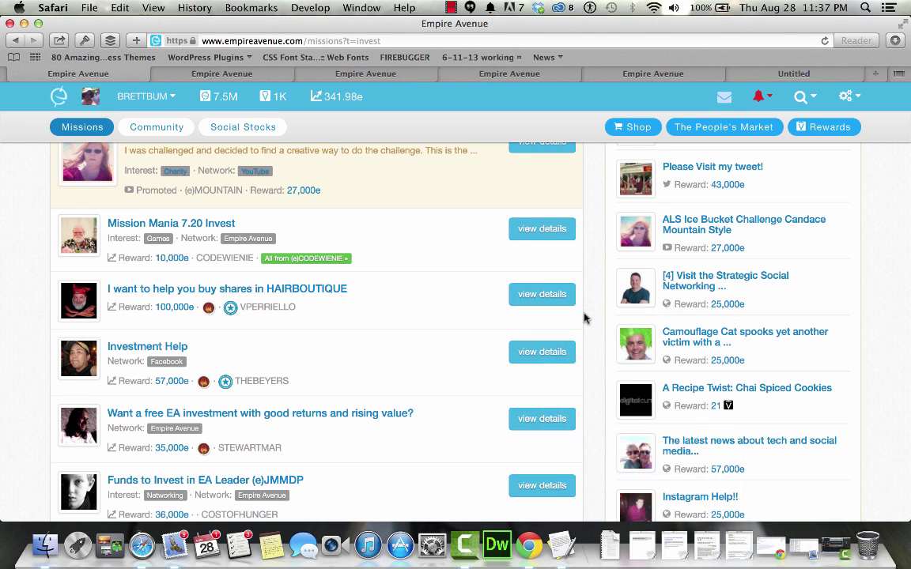
pyautogui.moveTo(79, 74)
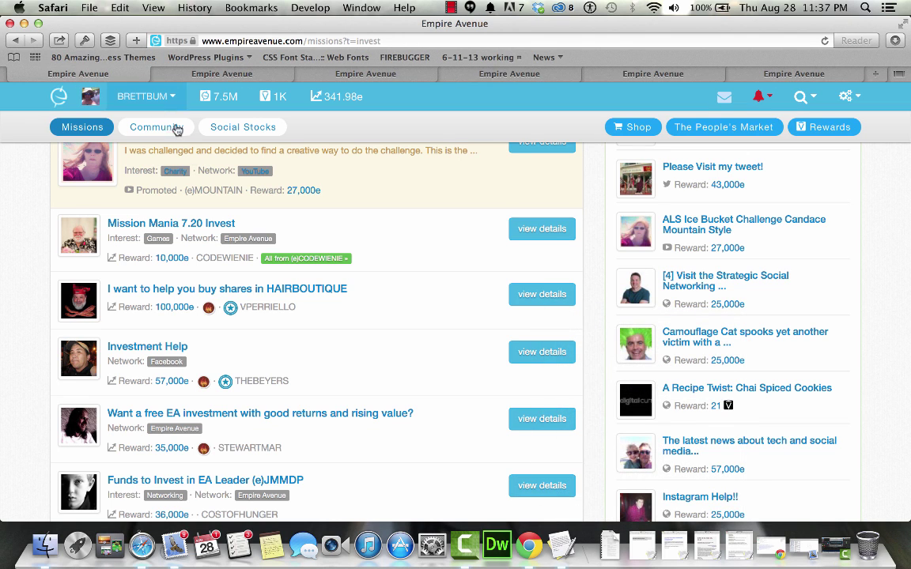
# Step: Close the missions list to review Mission Mania 7.20 Invest: 19 shares for 9,683.44e
pyautogui.click(13, 74)
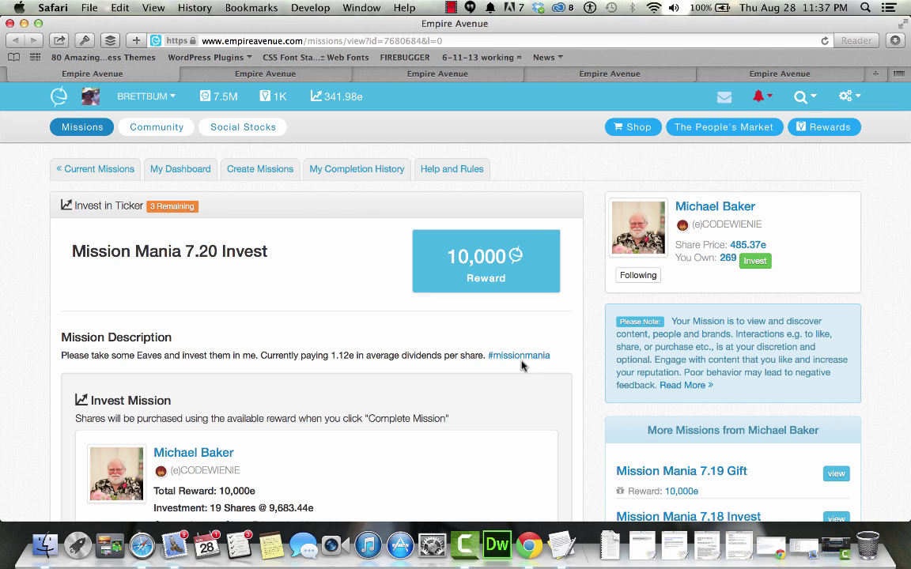
pyautogui.scroll(-3, 521, 365)
pyautogui.scroll(2, 521, 365)
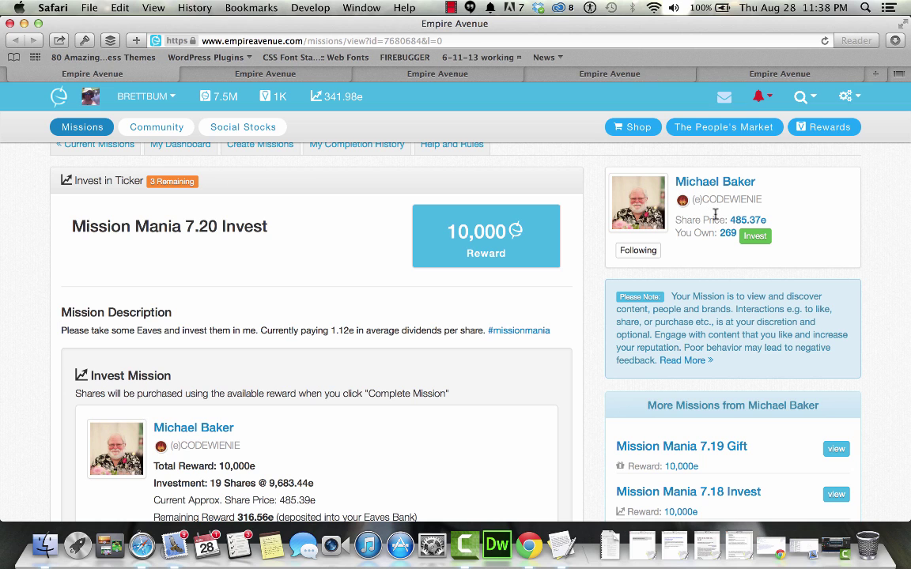
# Step: Complete the Mission Mania 7.20 invest mission and close the member profile it opens
pyautogui.scroll(-5, 371, 395)
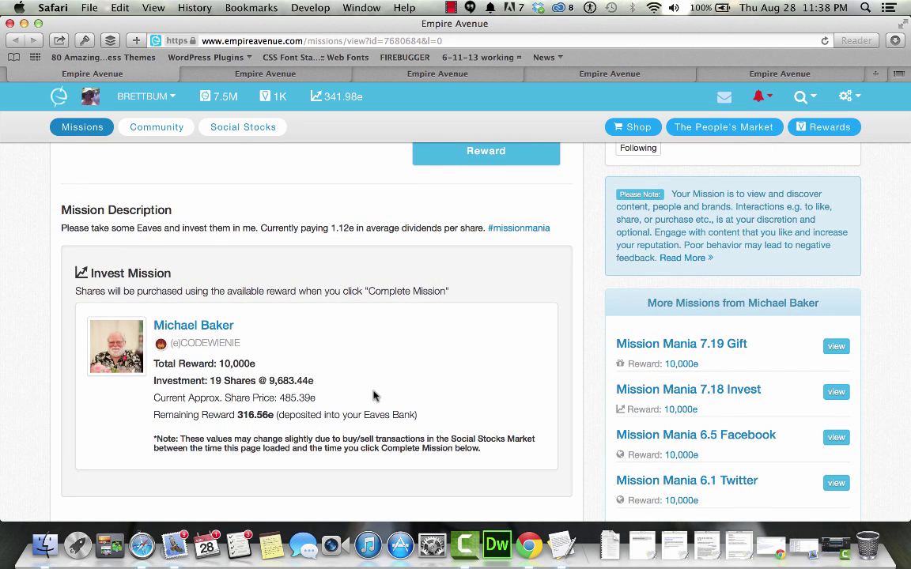
pyautogui.scroll(-3, 374, 395)
pyautogui.scroll(-7, 374, 395)
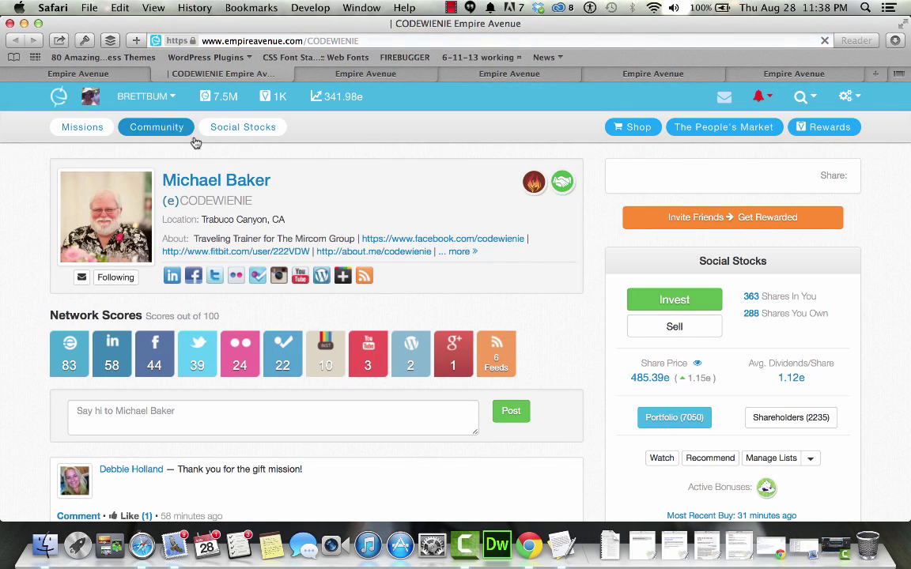
pyautogui.click(157, 73)
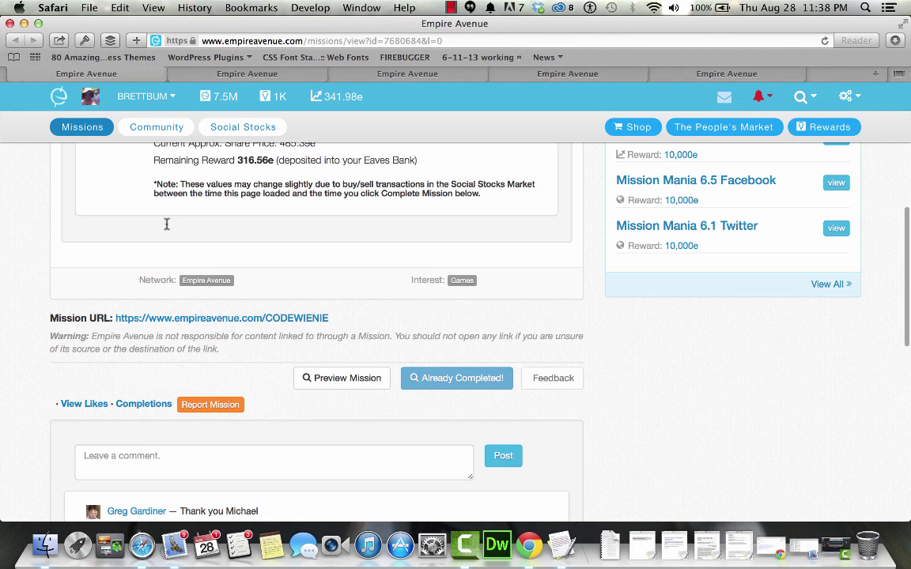
# Step: Post a 'Thanks!' comment on the completed mission, then close it
pyautogui.click(235, 460)
pyautogui.write('Thanks!')
pyautogui.click(503, 459)
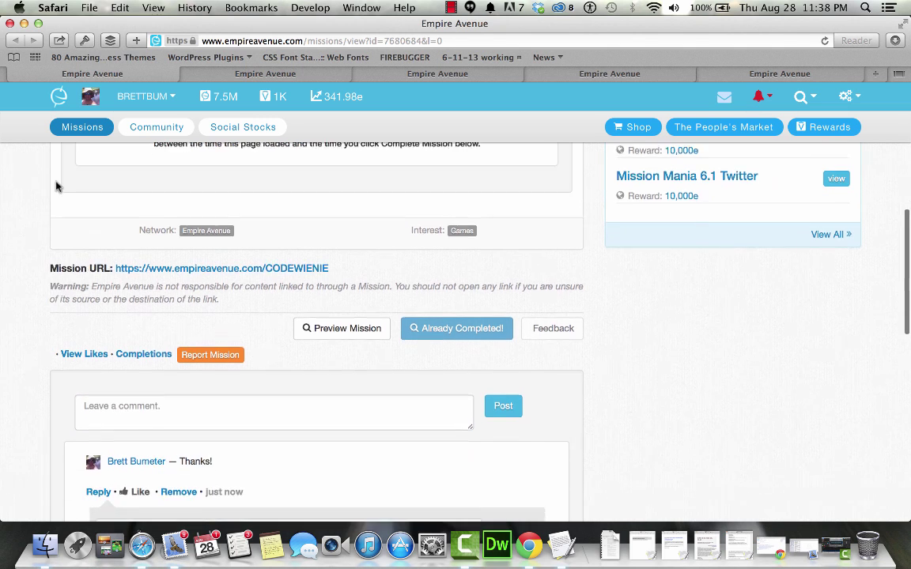
pyautogui.scroll(-5, 55, 187)
pyautogui.click(14, 73)
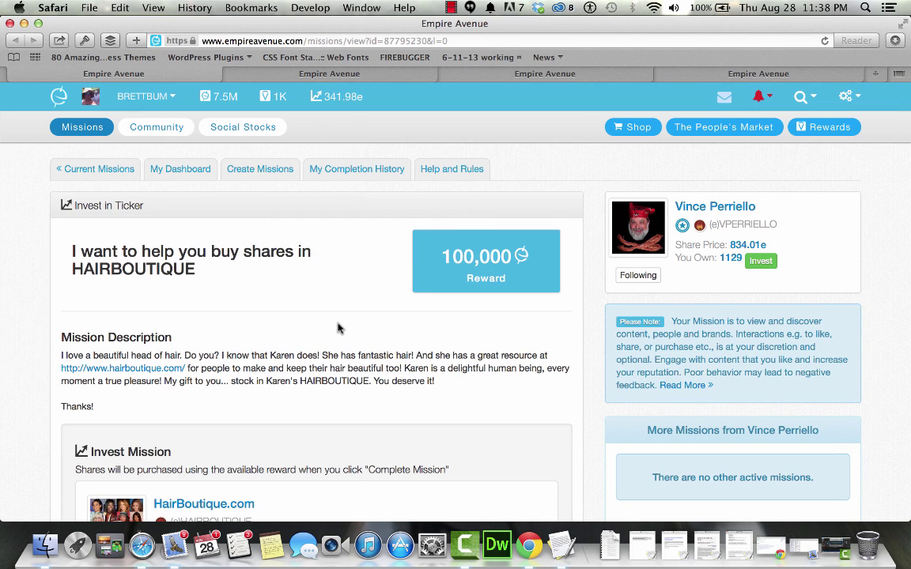
# Step: Scroll down the 100,000-reward HAIRBOUTIQUE invest mission and like it
pyautogui.scroll(-1, 338, 328)
pyautogui.scroll(-3, 337, 326)
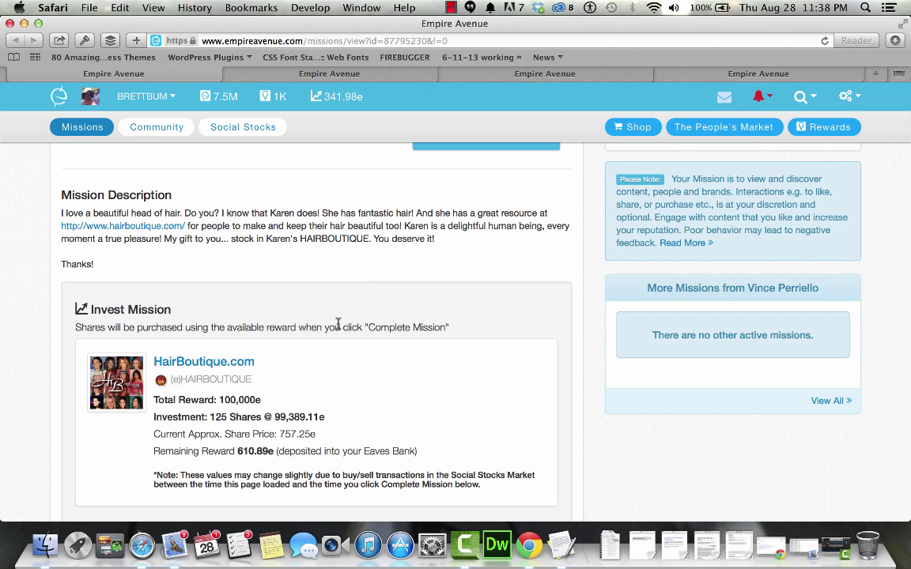
pyautogui.scroll(-2, 338, 326)
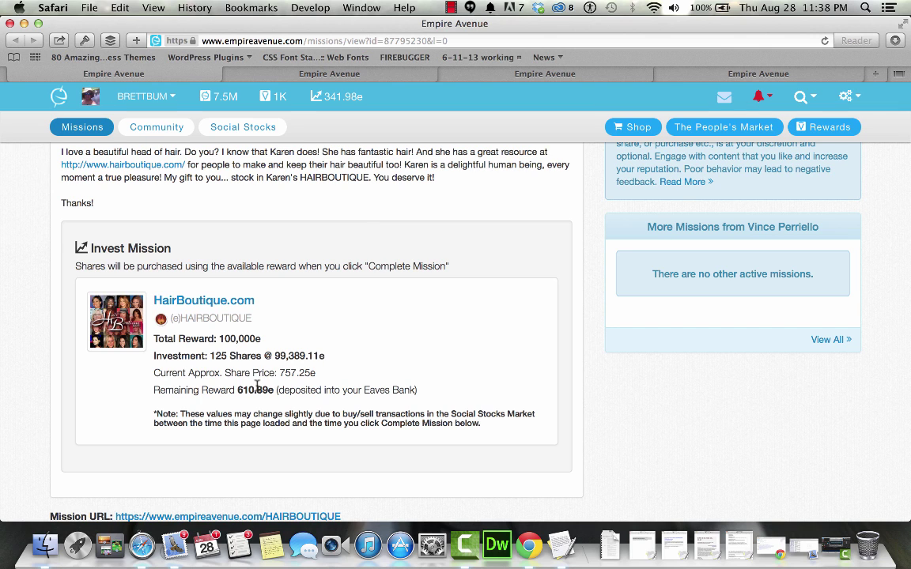
pyautogui.scroll(-1, 257, 386)
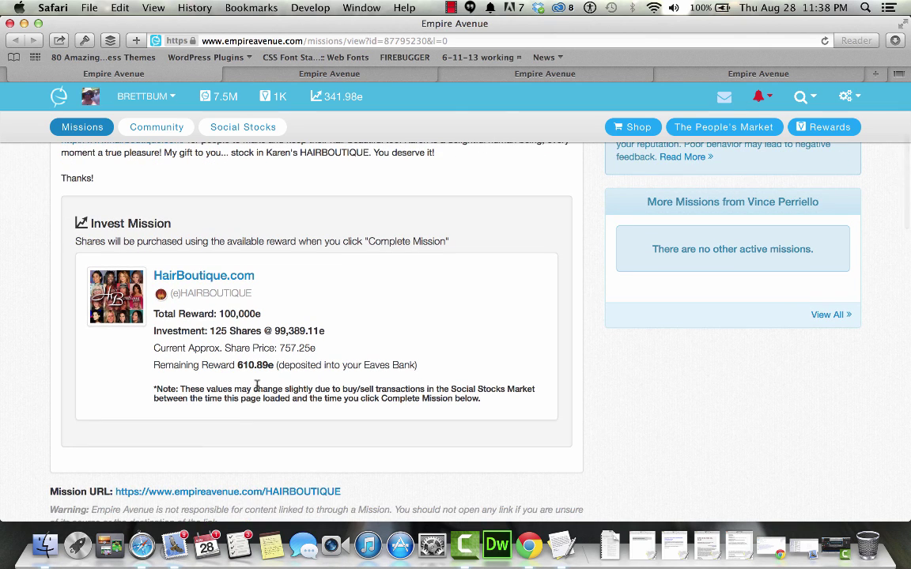
pyautogui.scroll(-2, 257, 386)
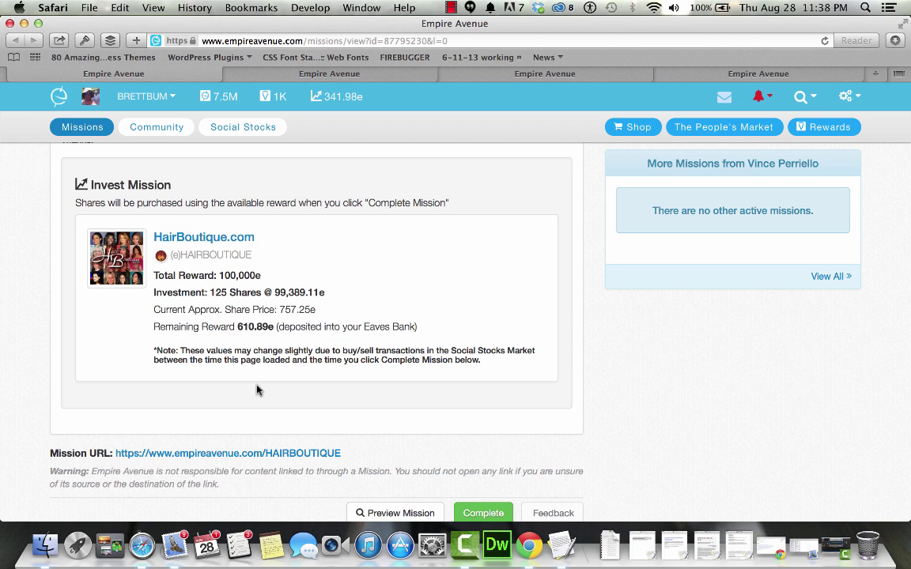
pyautogui.scroll(-3, 257, 389)
pyautogui.scroll(-3, 257, 390)
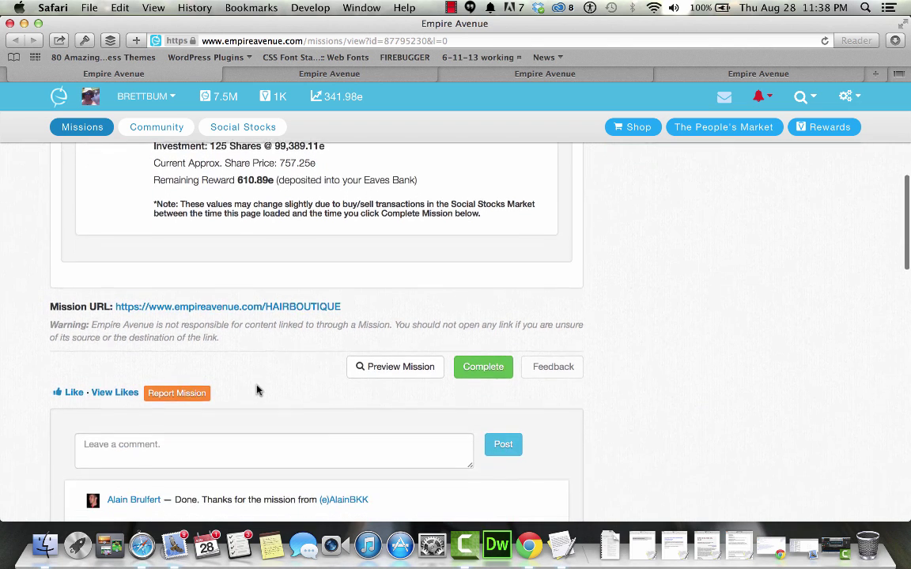
pyautogui.click(71, 392)
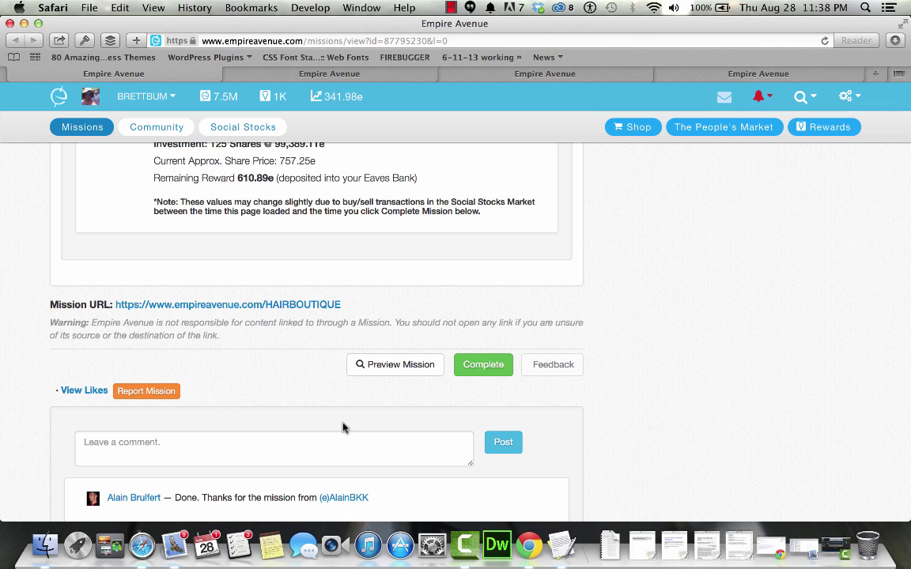
# Step: Complete the HAIRBOUTIQUE mission so the HairBoutique.com profile opens in a new tab
pyautogui.scroll(3, 342, 427)
pyautogui.scroll(2, 343, 427)
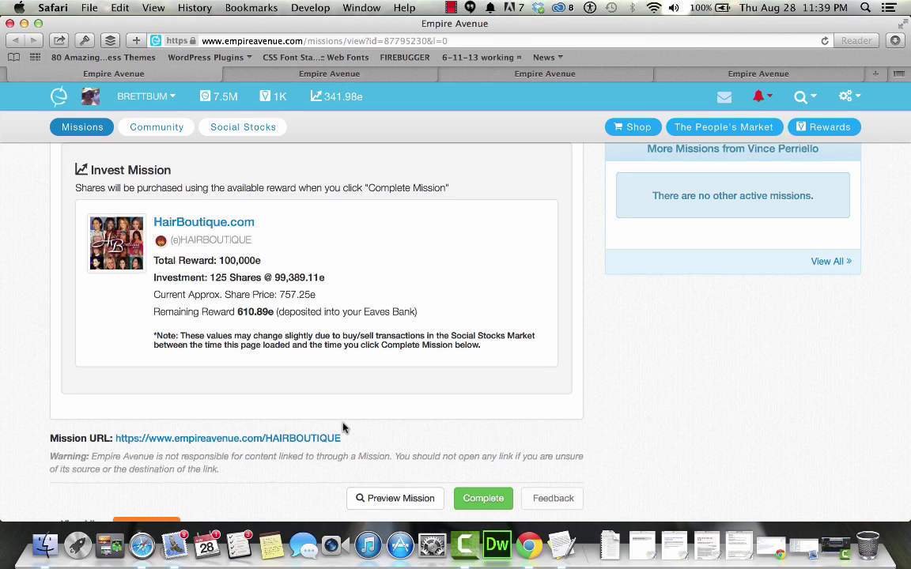
pyautogui.scroll(-3, 342, 428)
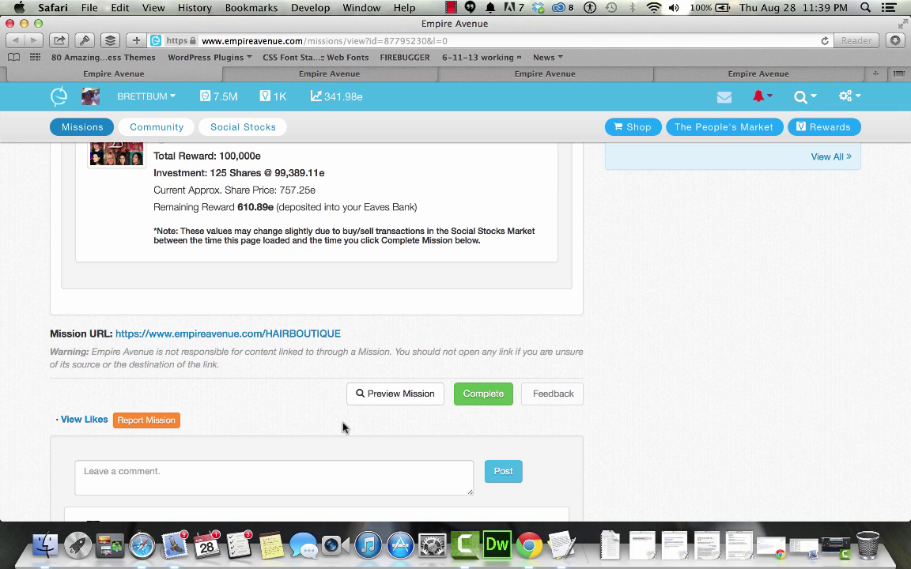
pyautogui.scroll(-2, 342, 428)
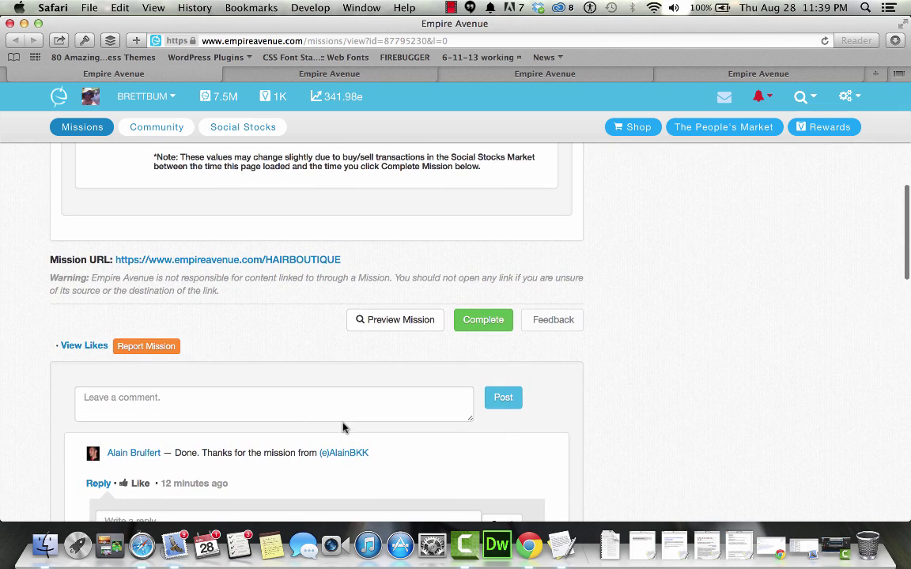
pyautogui.scroll(4, 590, 387)
pyautogui.scroll(5, 590, 387)
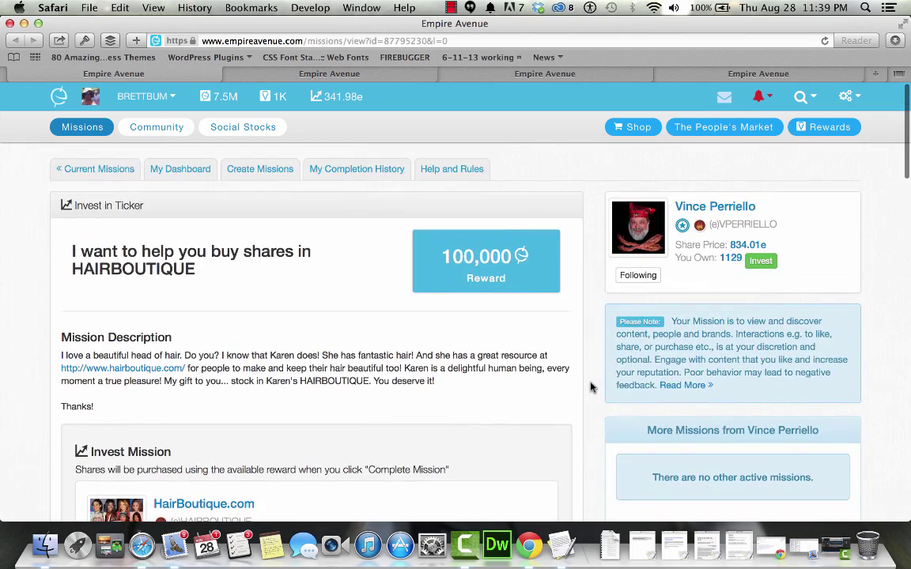
pyautogui.scroll(-5, 590, 387)
pyautogui.scroll(-3, 590, 387)
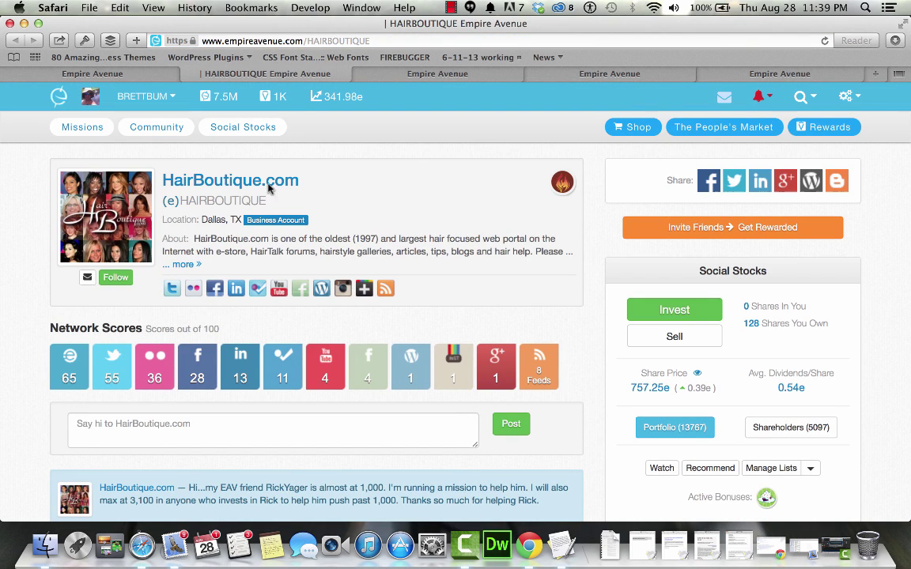
# Step: Copy the mission creator's handle and start a post on the HairBoutique.com profile
pyautogui.click(142, 73)
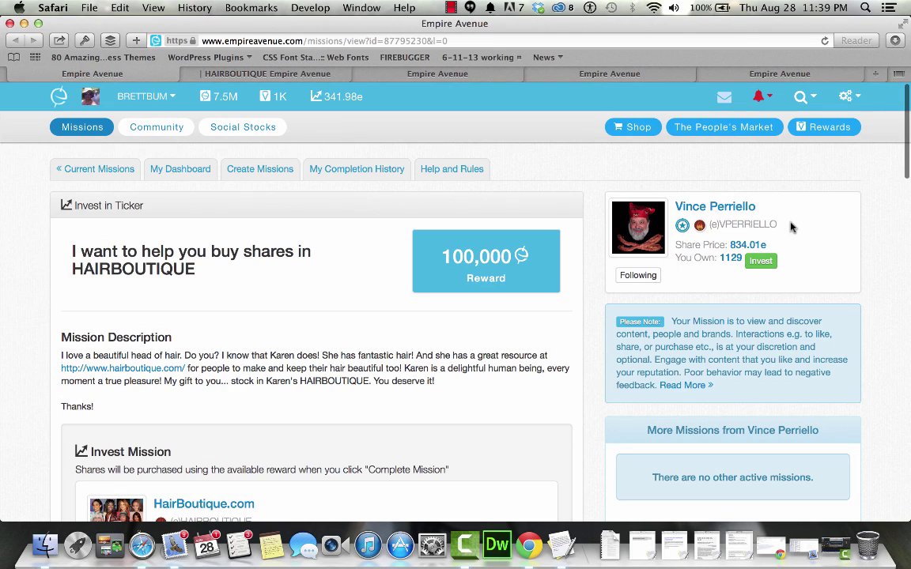
pyautogui.moveTo(777, 225); pyautogui.dragTo(714, 226)
pyautogui.press('super+c')
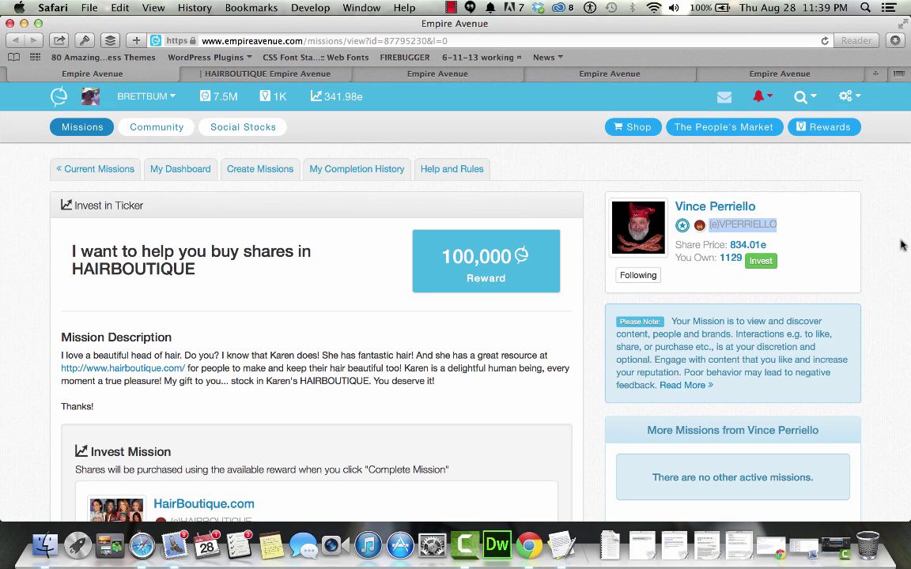
pyautogui.click(261, 76)
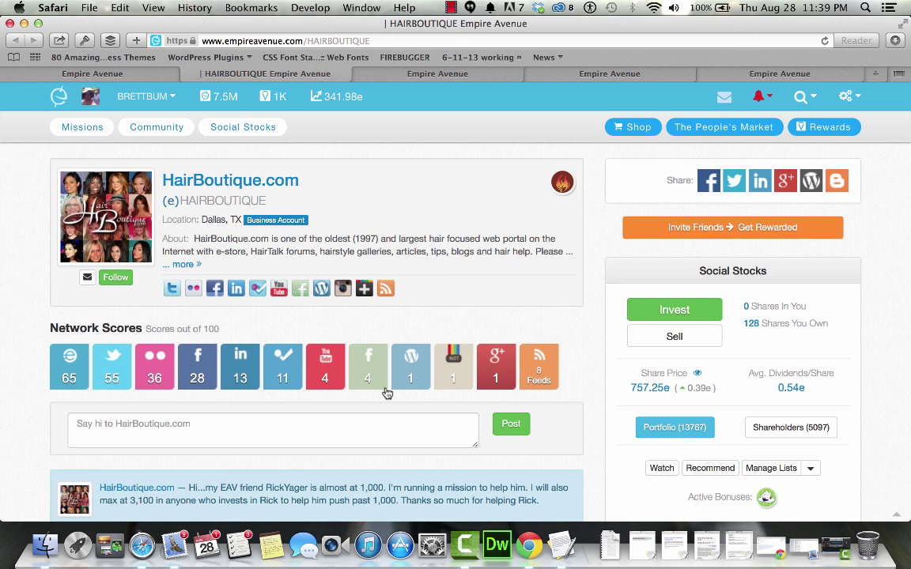
pyautogui.click(386, 429)
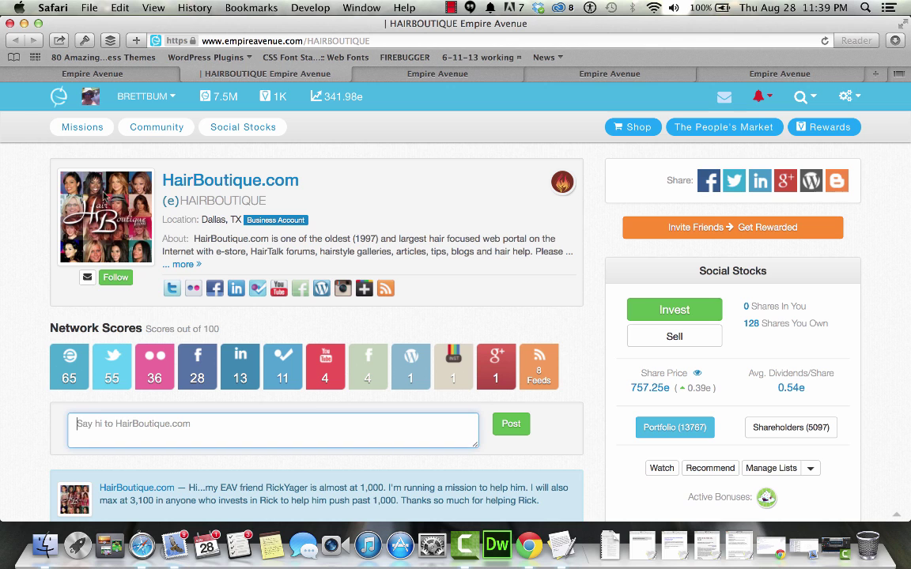
pyautogui.click(87, 76)
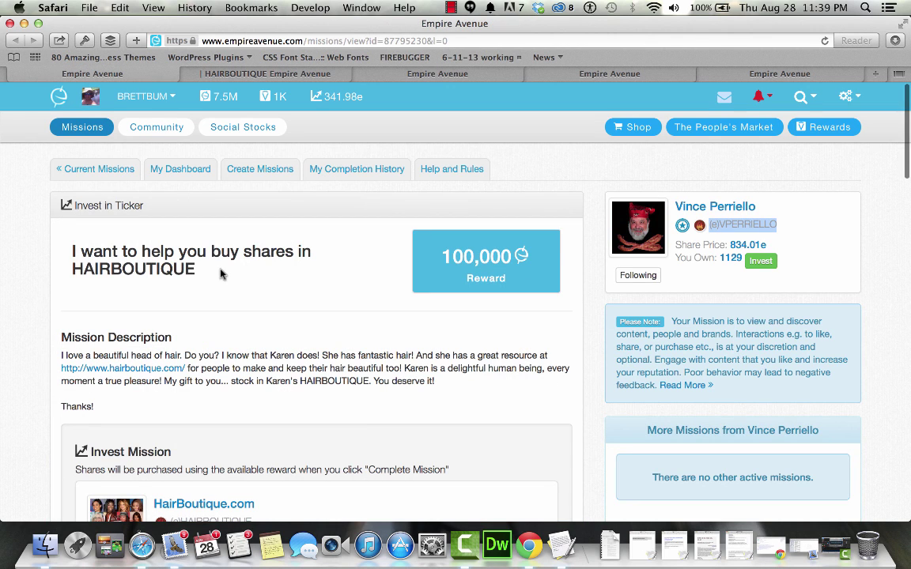
pyautogui.scroll(-5, 220, 270)
pyautogui.scroll(-2, 221, 273)
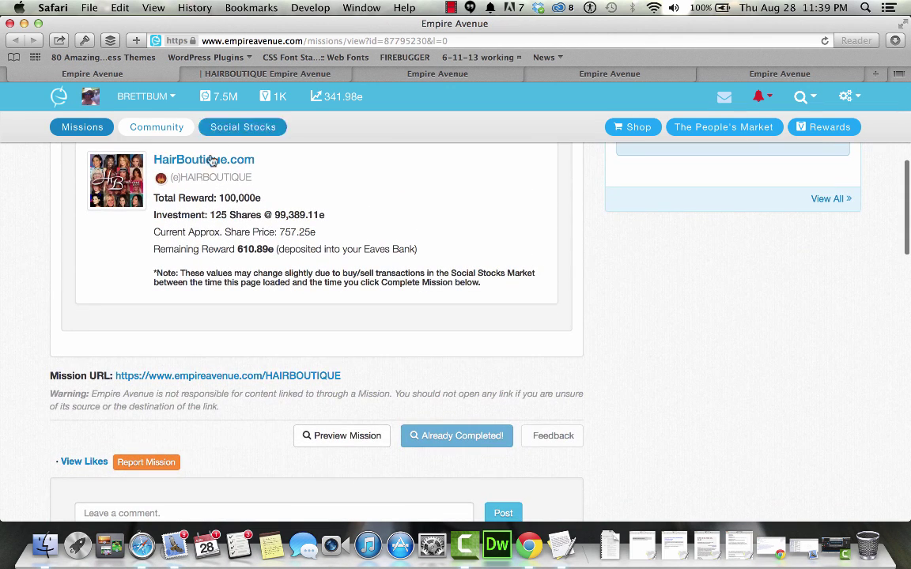
pyautogui.click(234, 74)
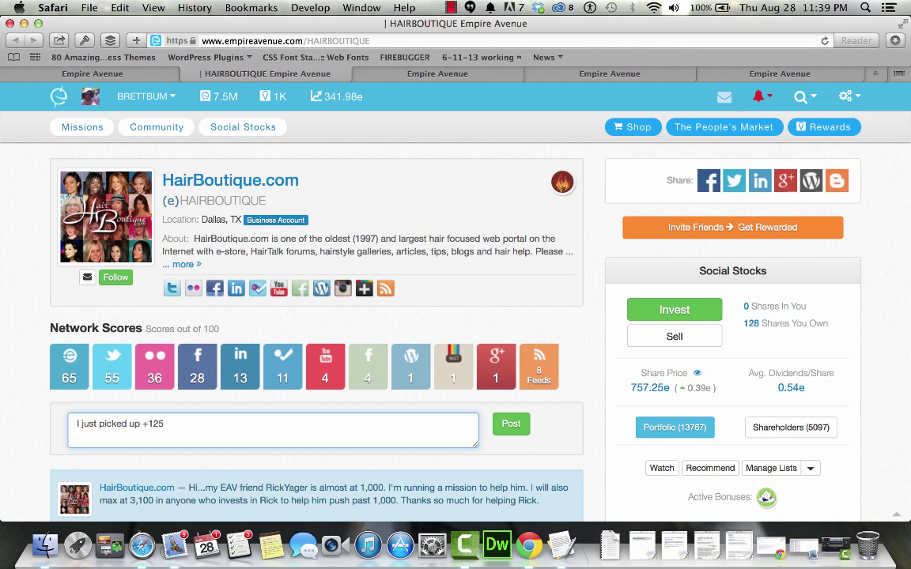
# Step: Post a shoutout crediting the creator's handle for +125 shares and offering WordPress help
pyautogui.write(' shares with help')
pyautogui.write(' from our m')
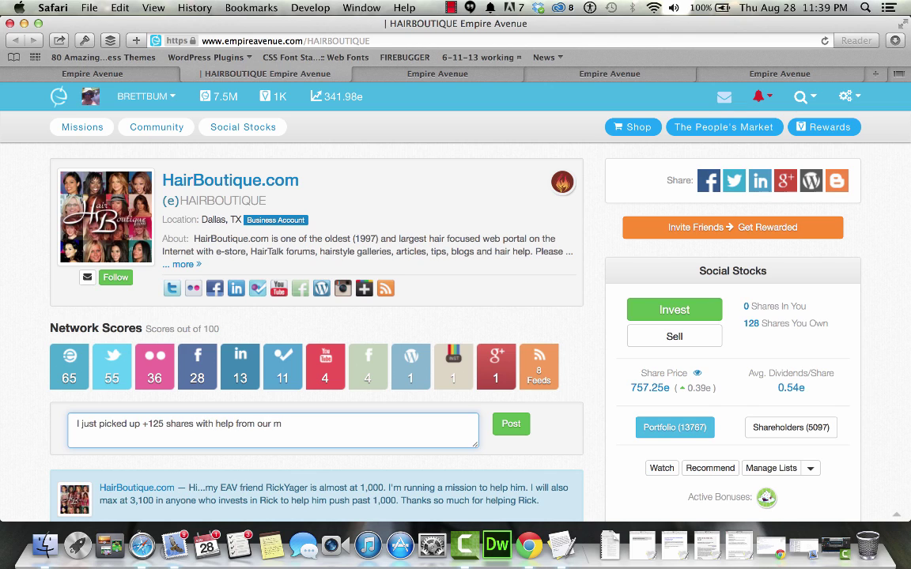
pyautogui.write('utual friend')
pyautogui.press('super+v')
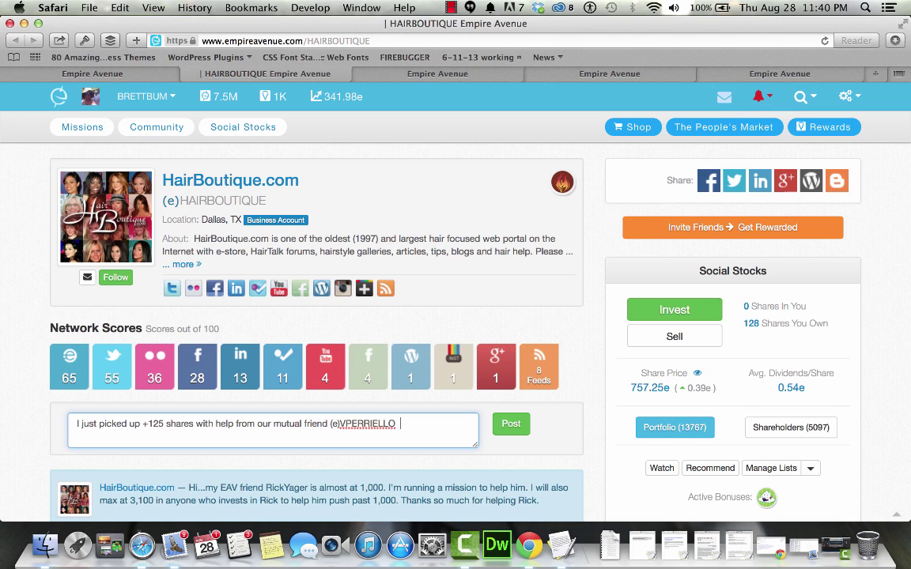
pyautogui.press('Return')
pyautogui.press('Return')
pyautogui.write('If you ever need a ')
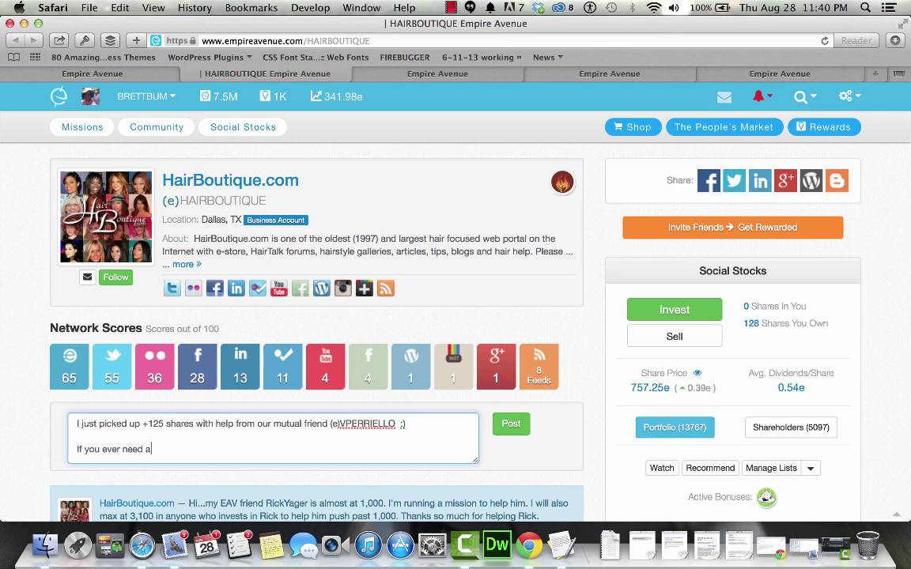
pyautogui.write('WordPress developer')
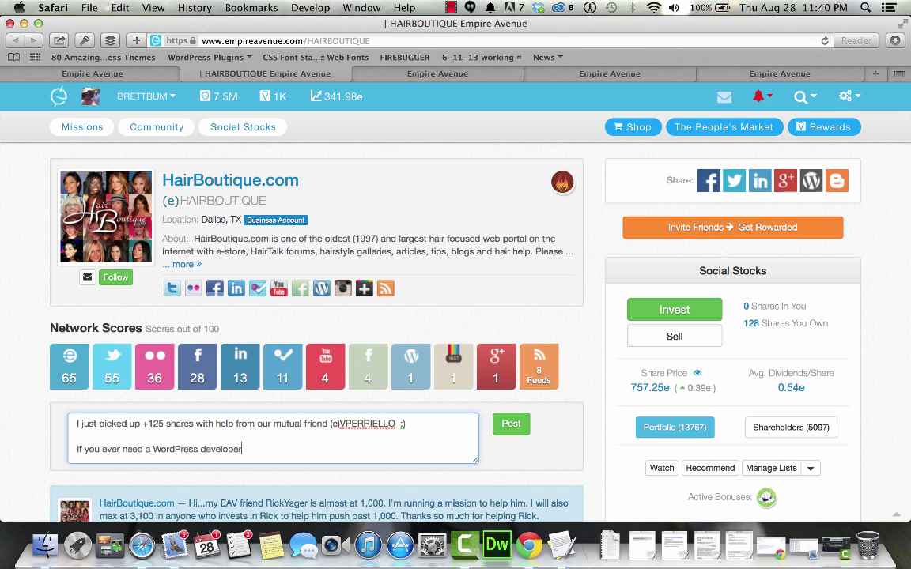
pyautogui.write(", or help with your website, I'd be happy to take a look!")
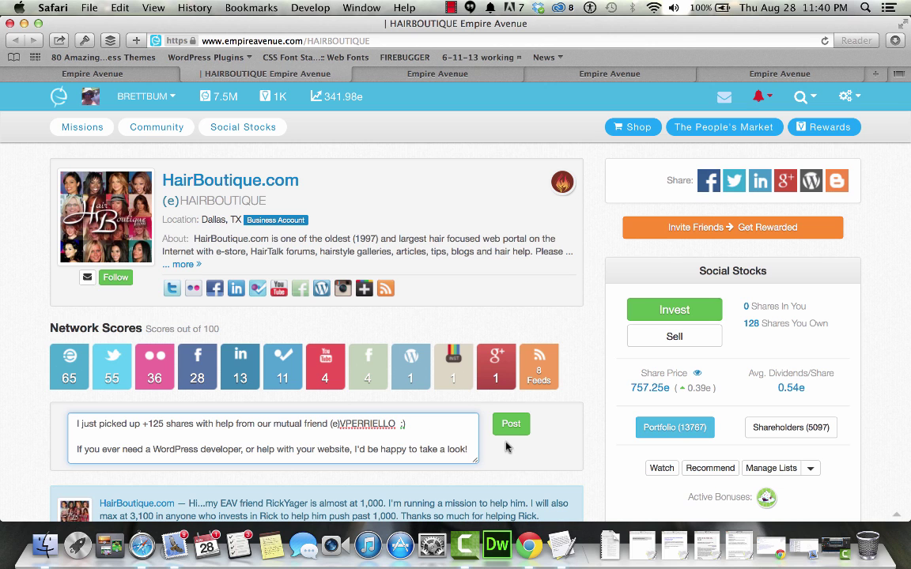
pyautogui.click(508, 425)
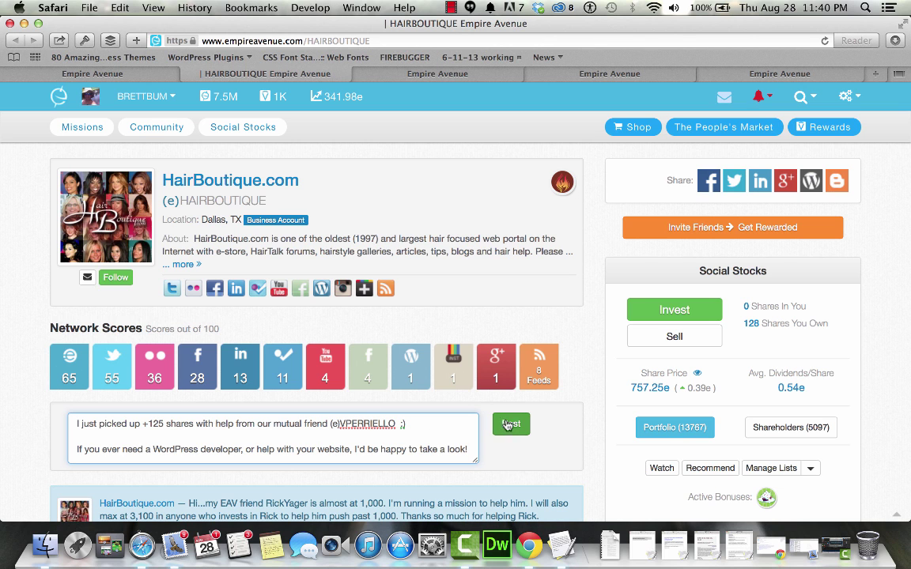
# Step: Confirm the shoutout appears in the feed and follow HairBoutique.com
pyautogui.scroll(-1, 507, 425)
pyautogui.scroll(-6, 507, 425)
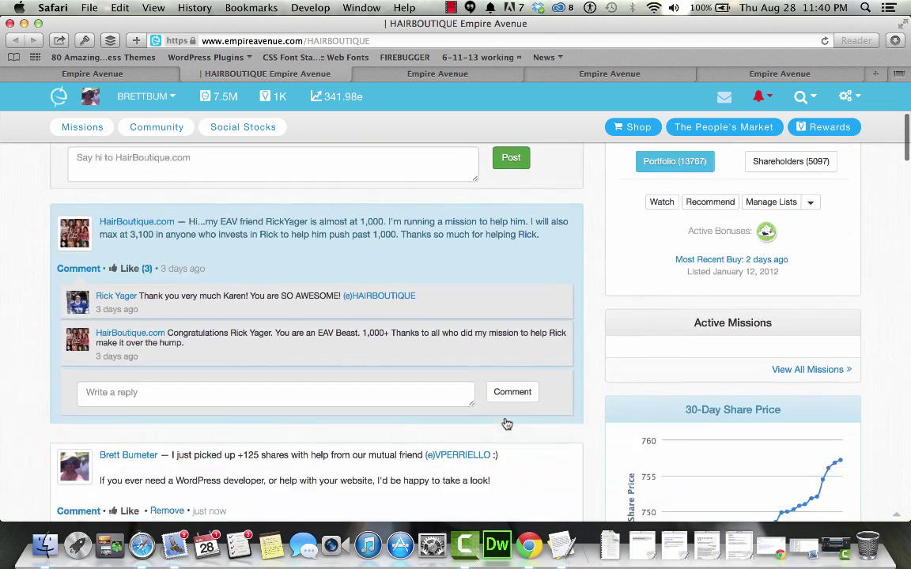
pyautogui.scroll(-3, 507, 425)
pyautogui.scroll(5, 507, 425)
pyautogui.scroll(4, 507, 425)
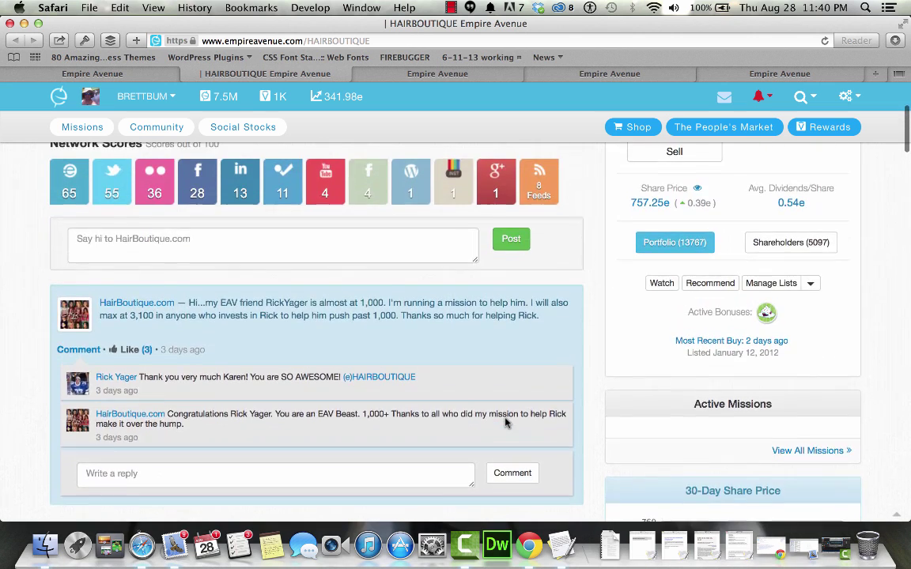
pyautogui.scroll(5, 507, 425)
pyautogui.click(116, 277)
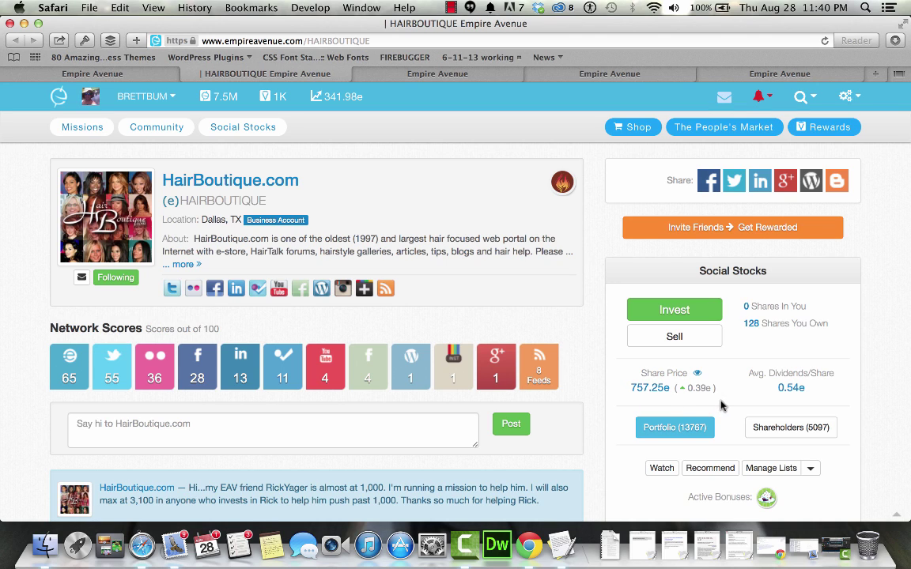
pyautogui.scroll(-3, 620, 433)
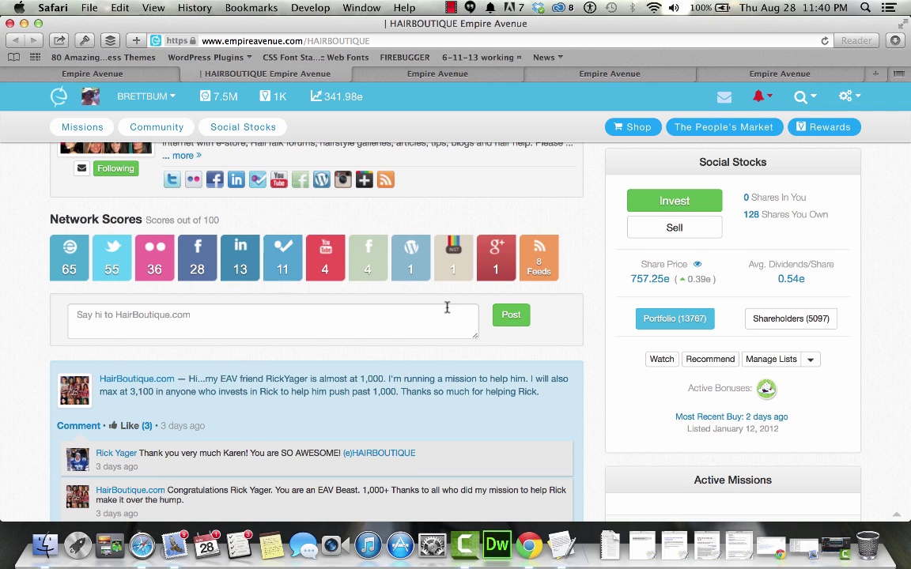
pyautogui.scroll(3, 446, 308)
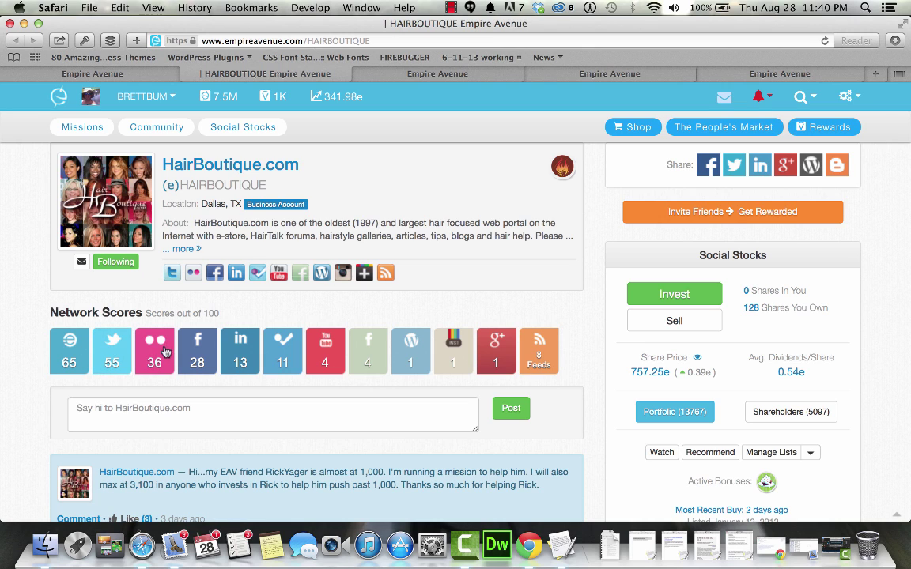
# Step: Close the HairBoutique.com profile and comment 'Thanks for the mission' on the HAIRBOUTIQUE mission
pyautogui.click(188, 74)
pyautogui.scroll(-5, 348, 306)
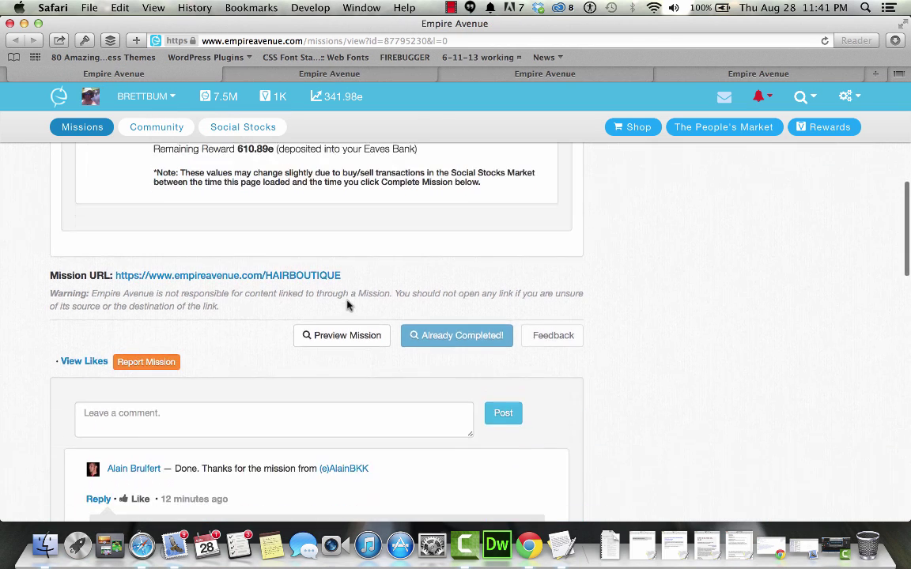
pyautogui.click(353, 396)
pyautogui.write('Thanks for the mission!')
pyautogui.click(514, 402)
# Step: Close that mission and complete the next member's 57,000e Investment Help mission
pyautogui.scroll(-5, 291, 238)
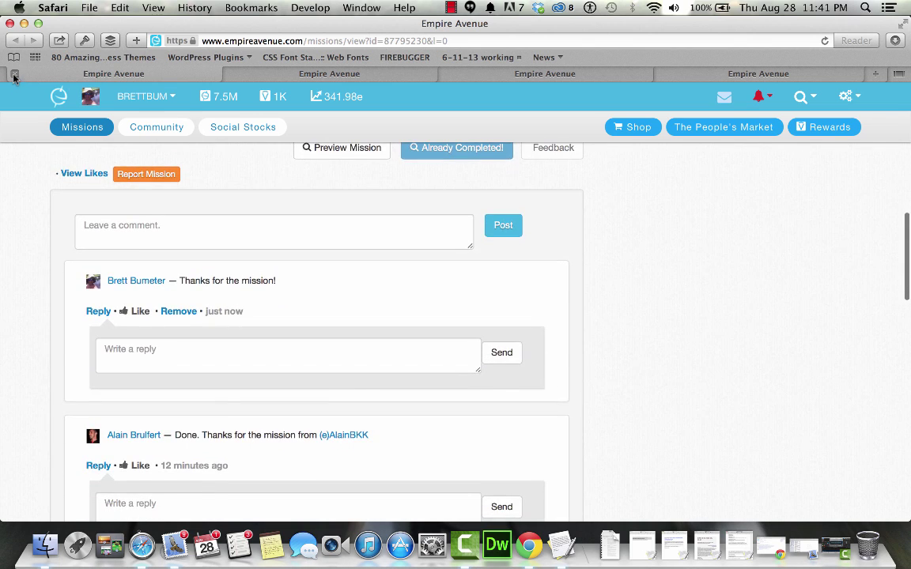
pyautogui.click(10, 73)
pyautogui.scroll(-1, 263, 331)
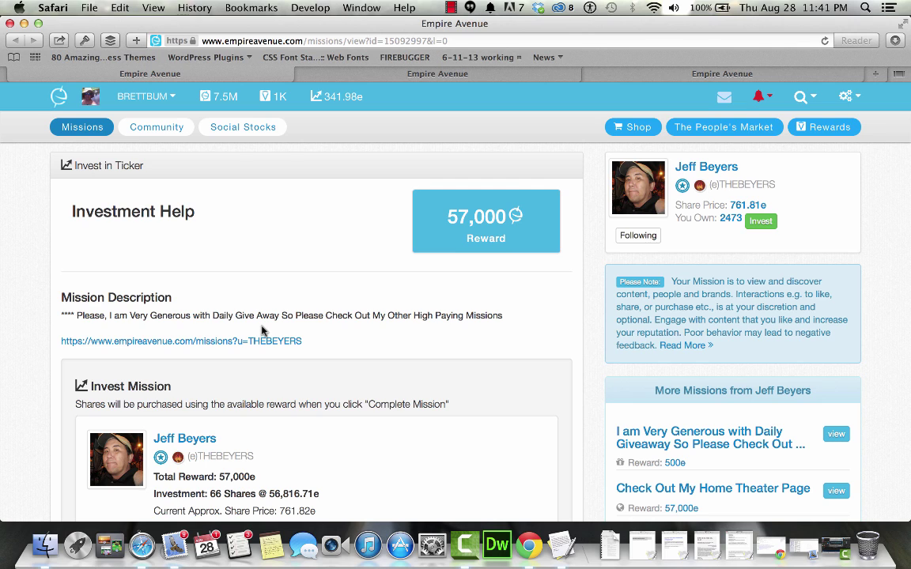
pyautogui.scroll(-3, 264, 331)
pyautogui.scroll(-2, 264, 331)
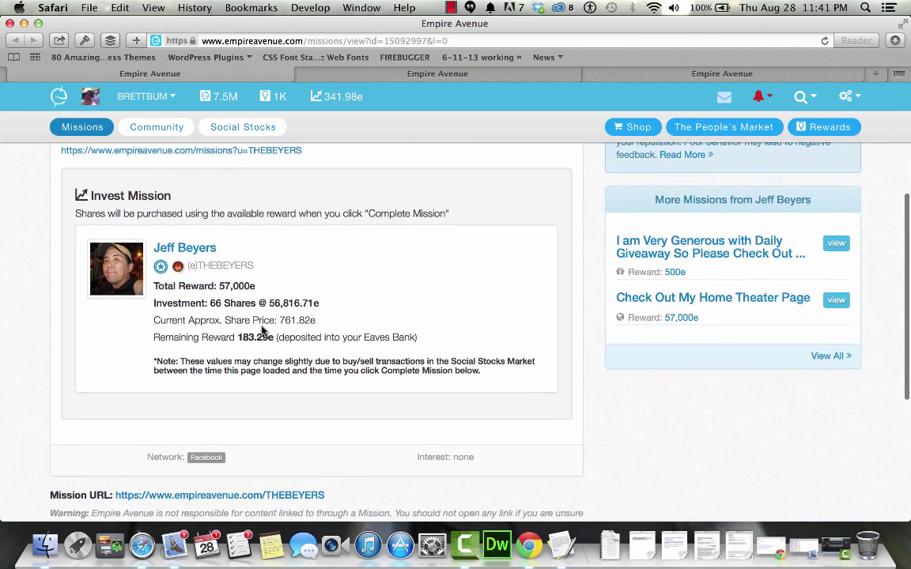
pyautogui.scroll(-5, 264, 331)
pyautogui.scroll(-2, 263, 331)
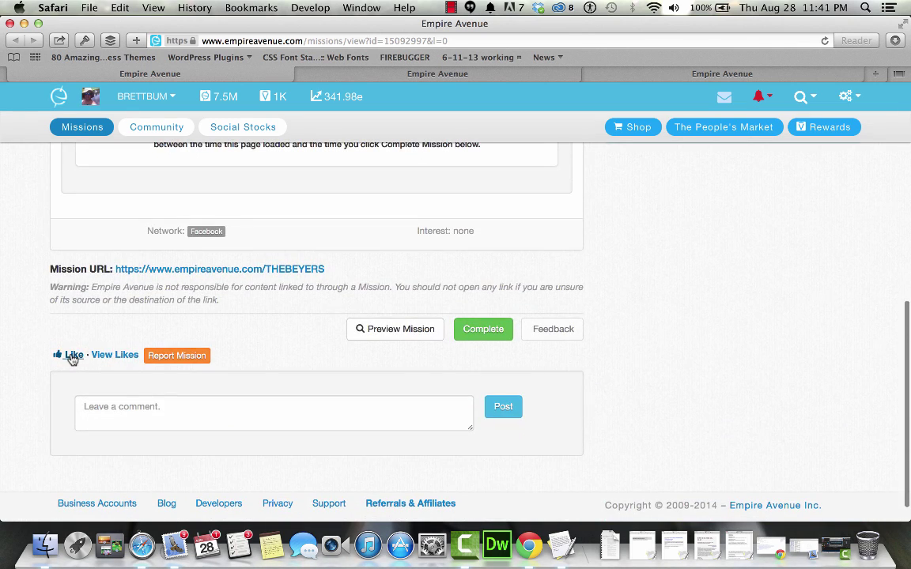
pyautogui.scroll(5, 320, 366)
pyautogui.scroll(5, 320, 365)
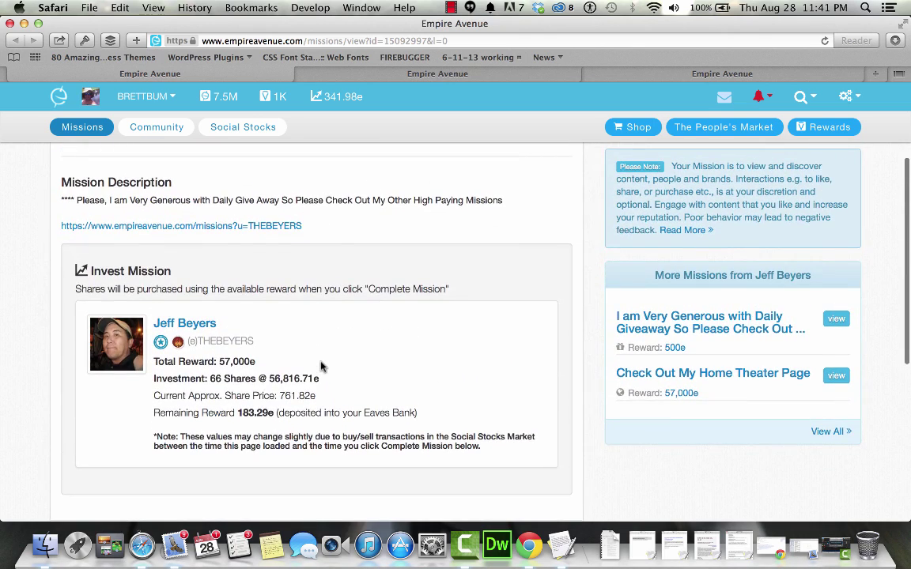
pyautogui.scroll(-6, 320, 366)
pyautogui.scroll(-3, 321, 366)
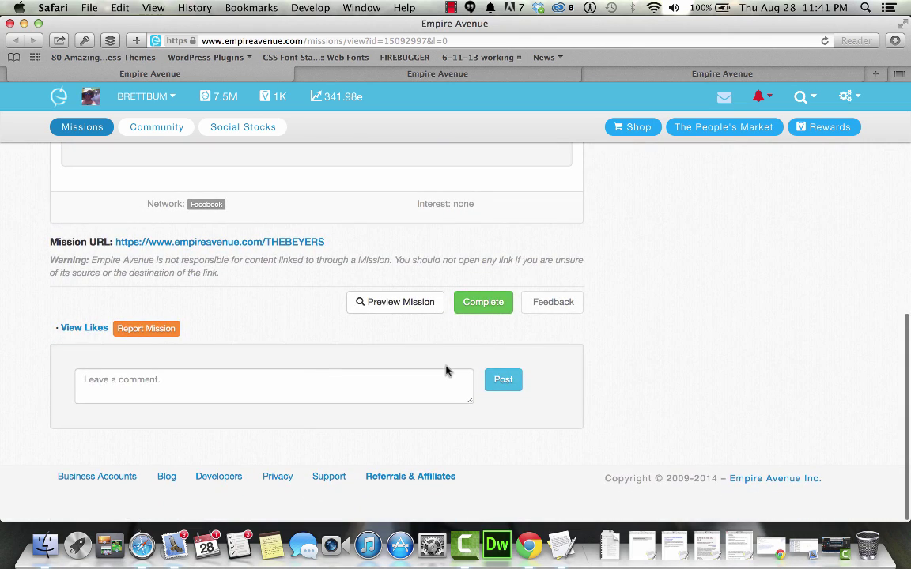
pyautogui.click(486, 312)
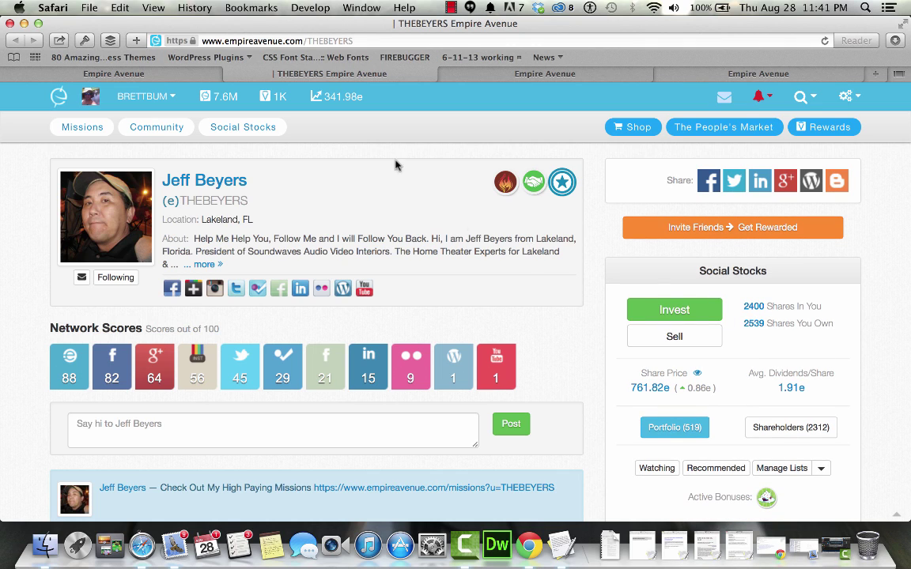
# Step: Close the member's profile and post a 'Thanks!' comment on the completed mission
pyautogui.click(231, 74)
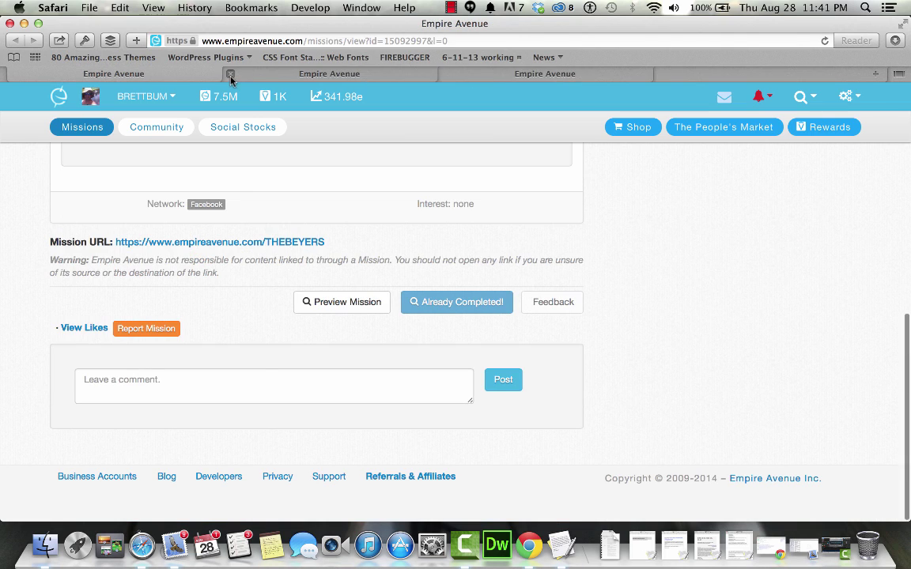
pyautogui.click(263, 385)
pyautogui.write('Thanks!')
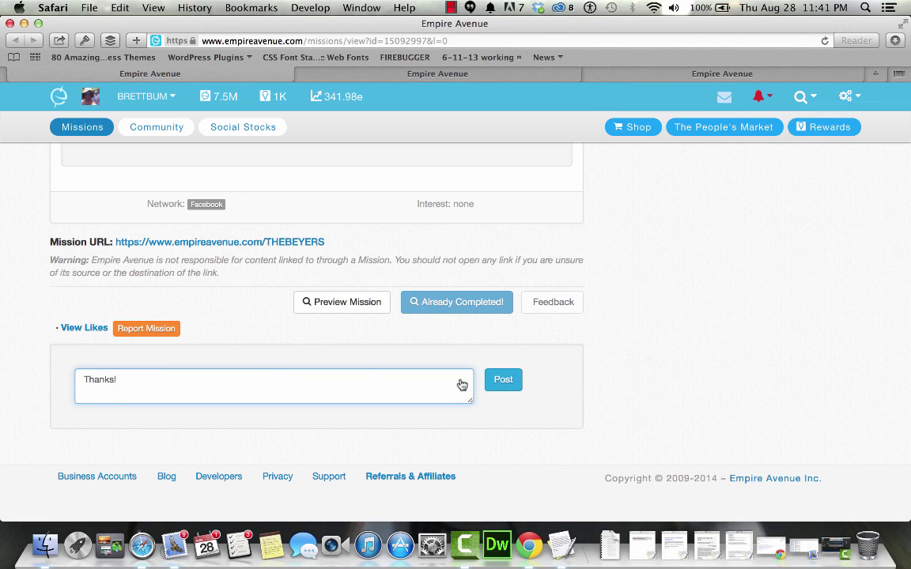
pyautogui.click(510, 387)
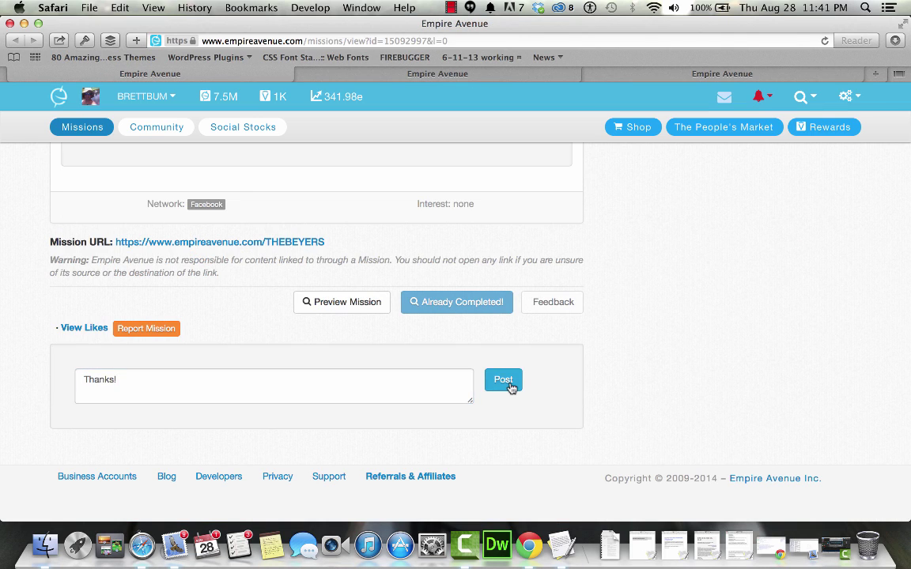
pyautogui.scroll(-2, 617, 337)
pyautogui.scroll(2, 617, 338)
pyautogui.scroll(8, 617, 338)
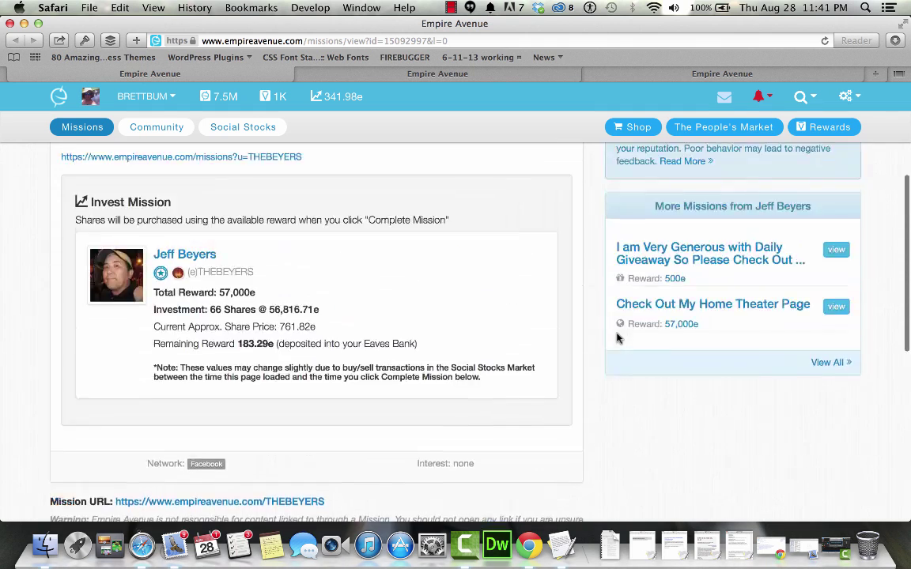
pyautogui.scroll(3, 616, 338)
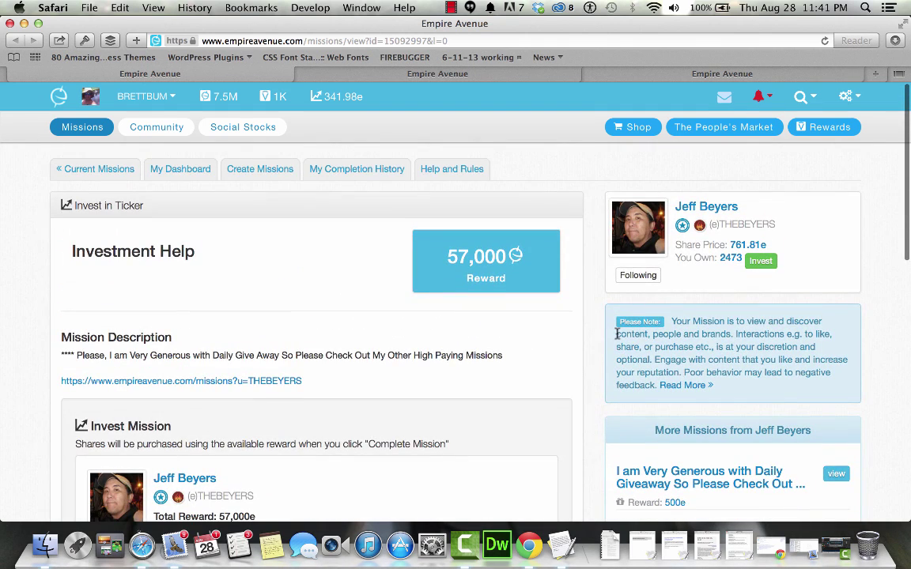
# Step: Close the finished mission and like the next member's 35,000e invest mission
pyautogui.click(14, 74)
pyautogui.scroll(-1, 245, 306)
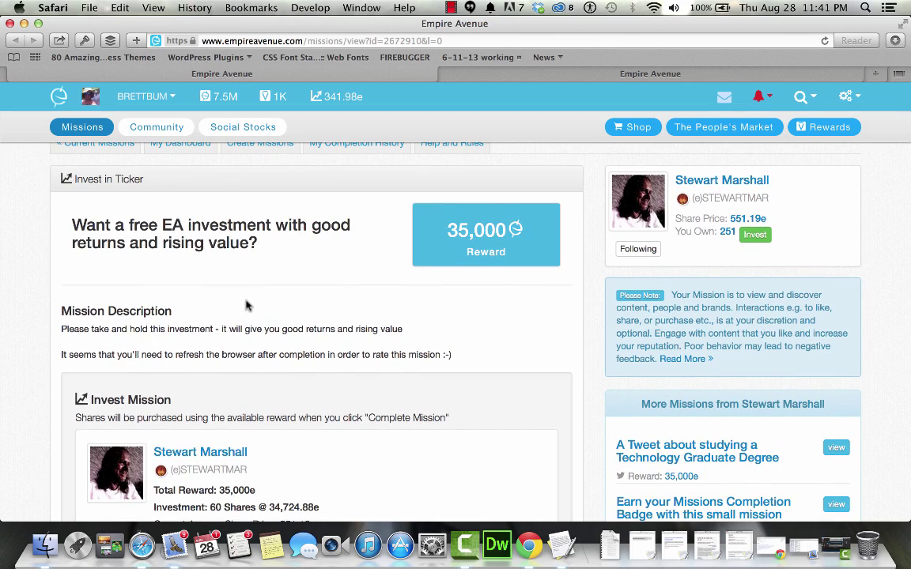
pyautogui.scroll(-2, 245, 306)
pyautogui.scroll(-4, 245, 304)
pyautogui.scroll(-3, 245, 306)
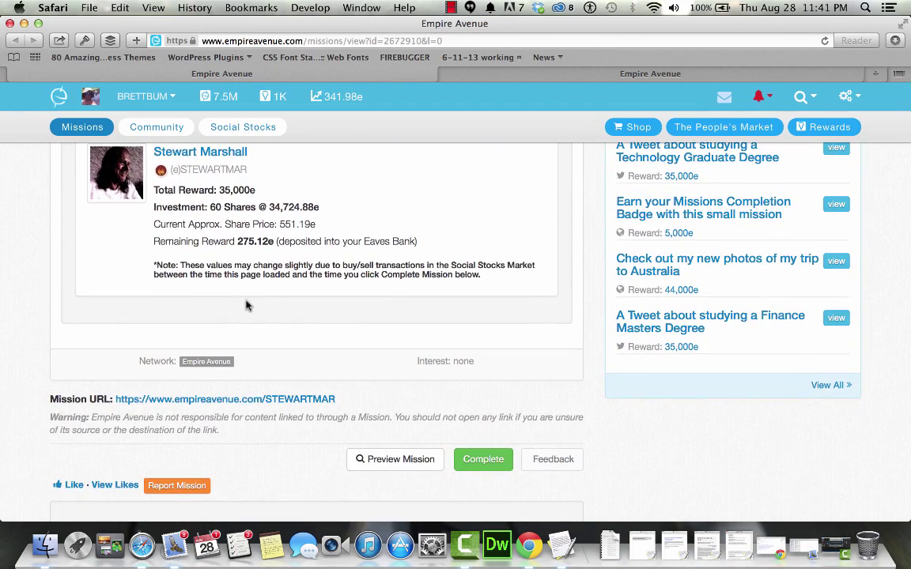
pyautogui.scroll(-2, 246, 305)
pyautogui.click(72, 405)
# Step: Comment 'Thanks!' on the 35,000e mission and complete it
pyautogui.click(124, 462)
pyautogui.write('Thanks!')
pyautogui.click(504, 458)
pyautogui.scroll(-2, 554, 443)
pyautogui.scroll(-3, 600, 429)
pyautogui.scroll(3, 599, 429)
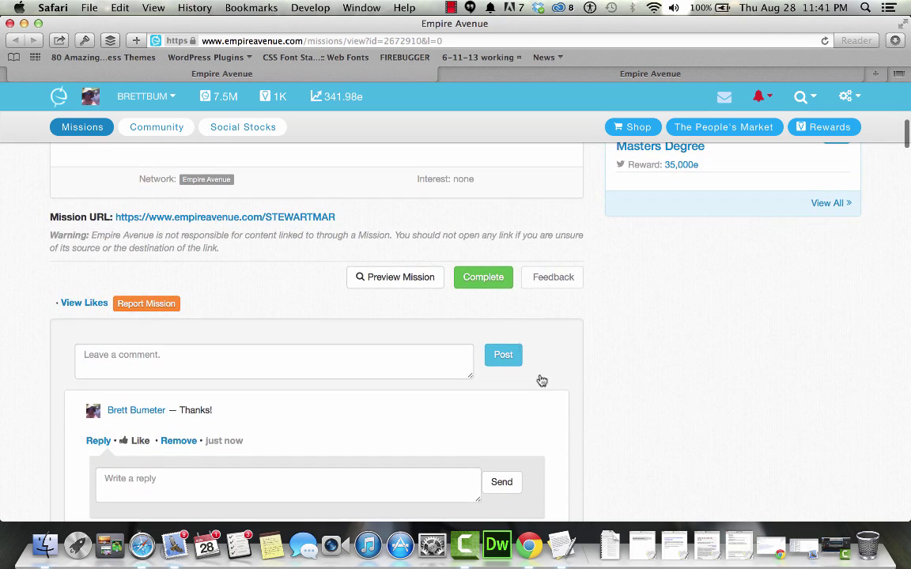
pyautogui.click(484, 282)
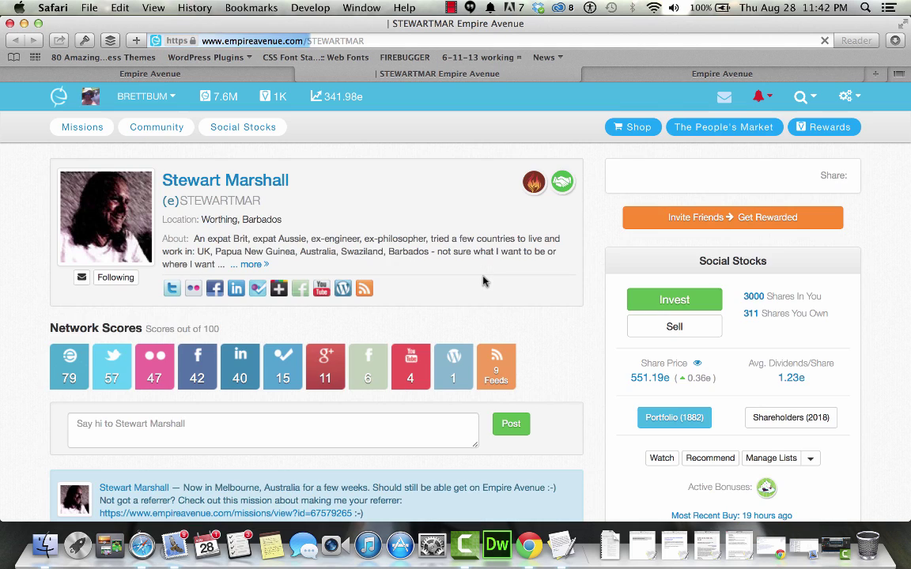
# Step: Post 'Thanks for the mission! Hope you are having a great week!' on the member's profile
pyautogui.click(340, 429)
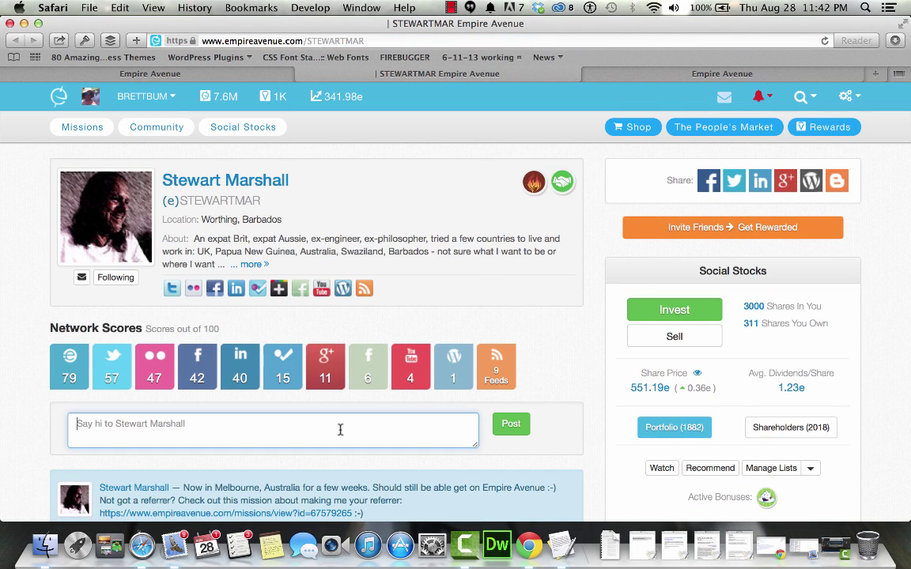
pyautogui.write('Thansk fo')
pyautogui.press('BackSpace')
pyautogui.press('BackSpace')
pyautogui.press('BackSpace')
pyautogui.write('mission!')
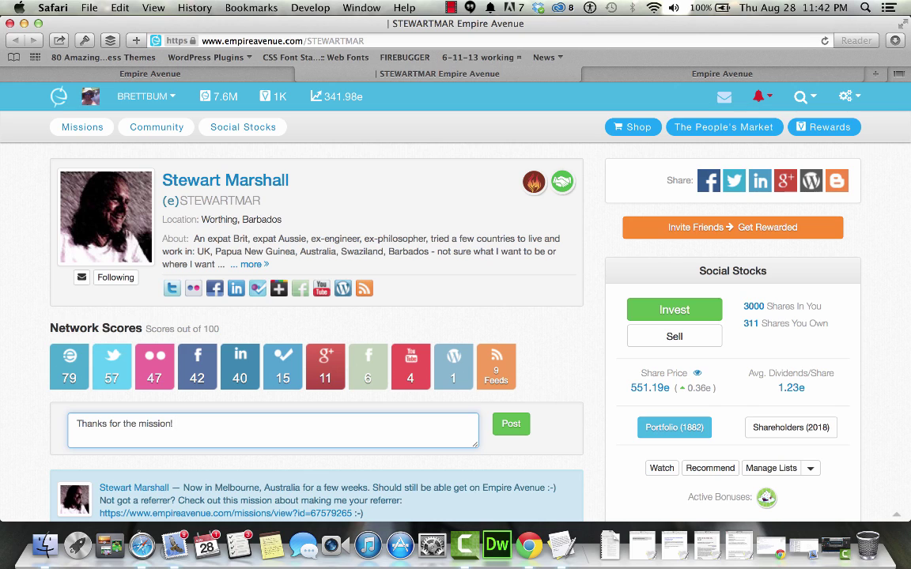
pyautogui.write('pe you are having a great ')
pyautogui.write('week!')
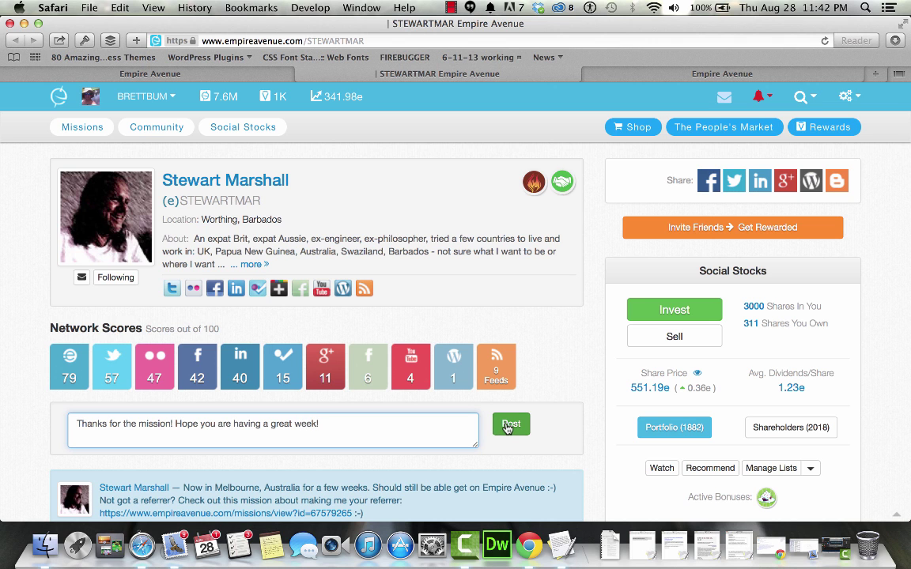
pyautogui.click(507, 426)
pyautogui.scroll(-5, 506, 429)
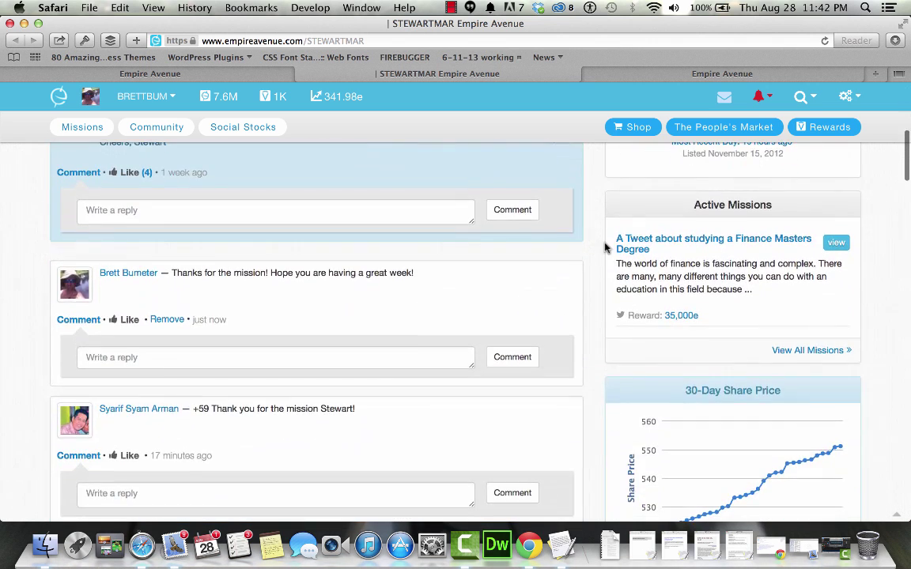
pyautogui.scroll(3, 605, 249)
pyautogui.scroll(3, 605, 249)
pyautogui.scroll(2, 605, 249)
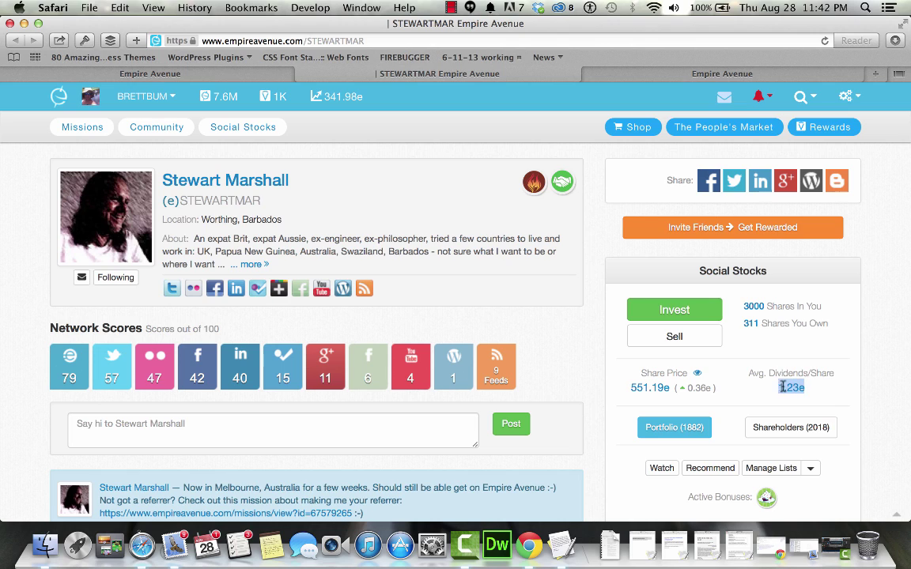
# Step: Highlight the 1.23e average dividend figure on the member's profile
pyautogui.moveTo(818, 390); pyautogui.dragTo(775, 389)
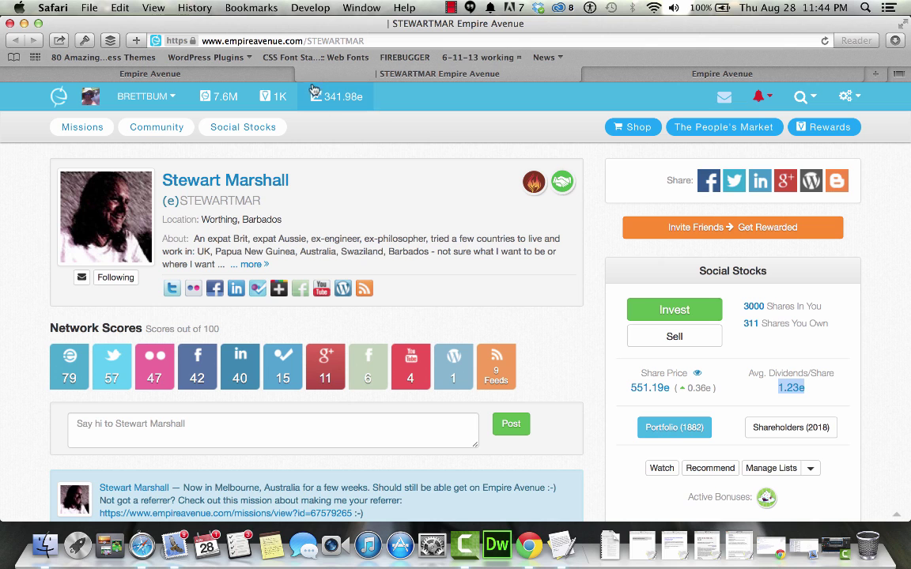
# Step: Review the completed 35,000e mission page with its thanks comment, then close it
pyautogui.click(275, 73)
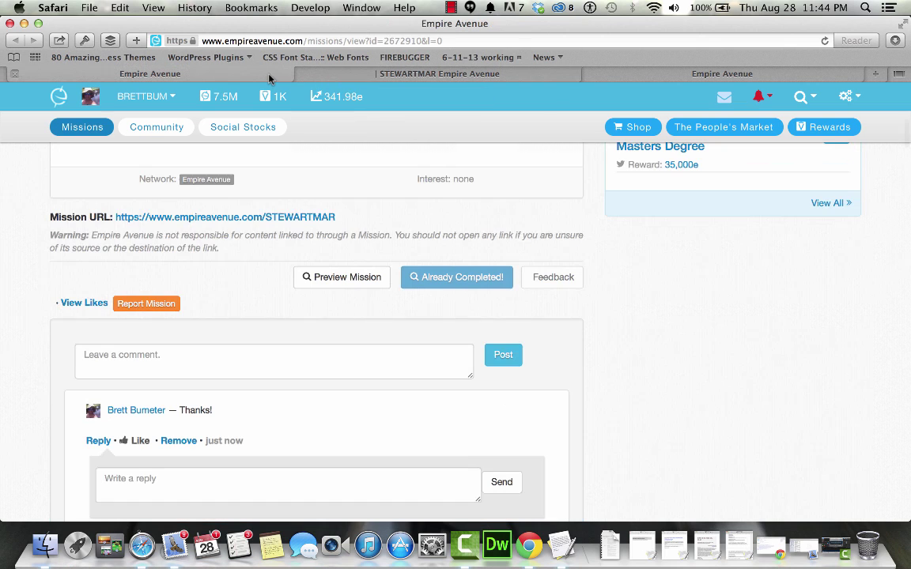
pyautogui.scroll(1, 572, 313)
pyautogui.scroll(10, 571, 314)
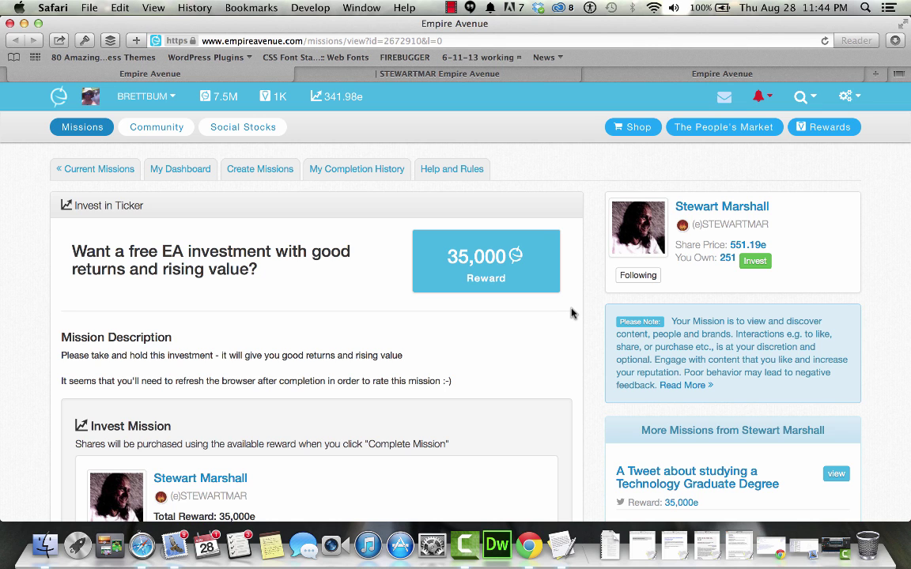
pyautogui.scroll(-5, 571, 313)
pyautogui.scroll(2, 572, 313)
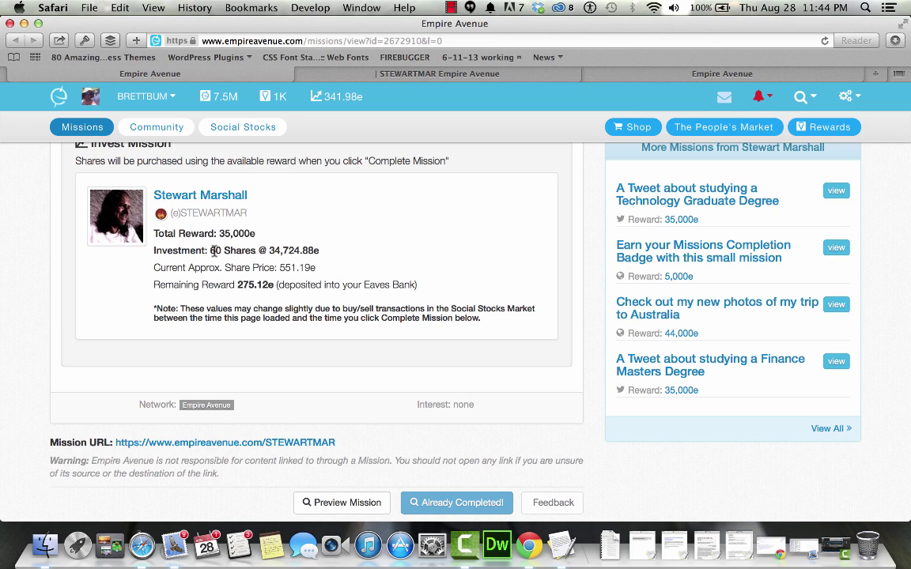
pyautogui.scroll(1, 433, 187)
pyautogui.scroll(5, 372, 166)
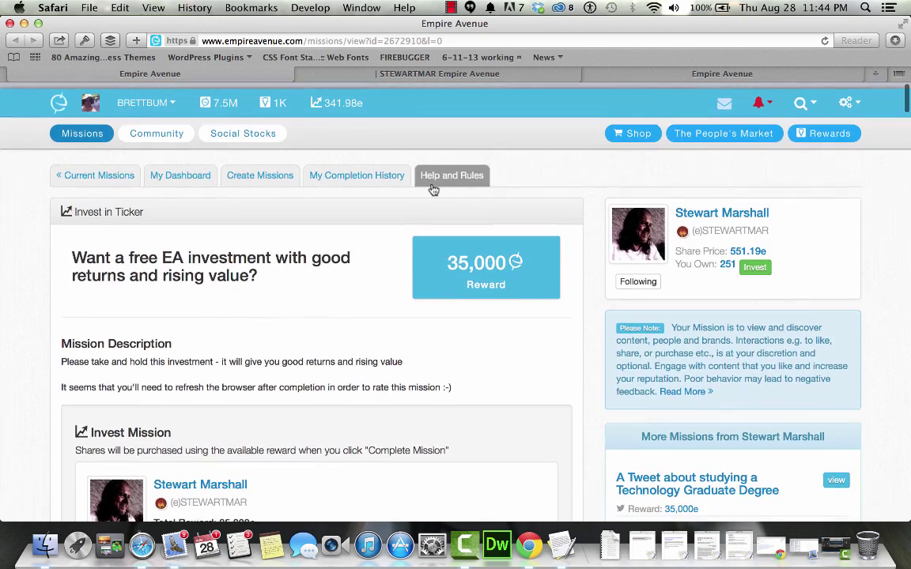
pyautogui.click(16, 76)
# Step: Close the member's profile and find the no-claims-left restriction on the Funds to Invest in EA Leader mission
pyautogui.click(16, 75)
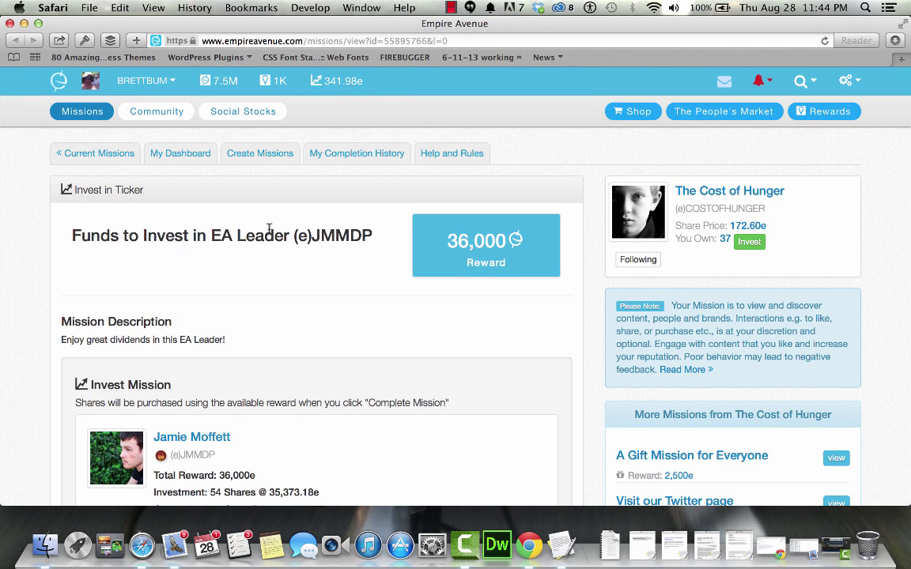
pyautogui.scroll(-5, 269, 229)
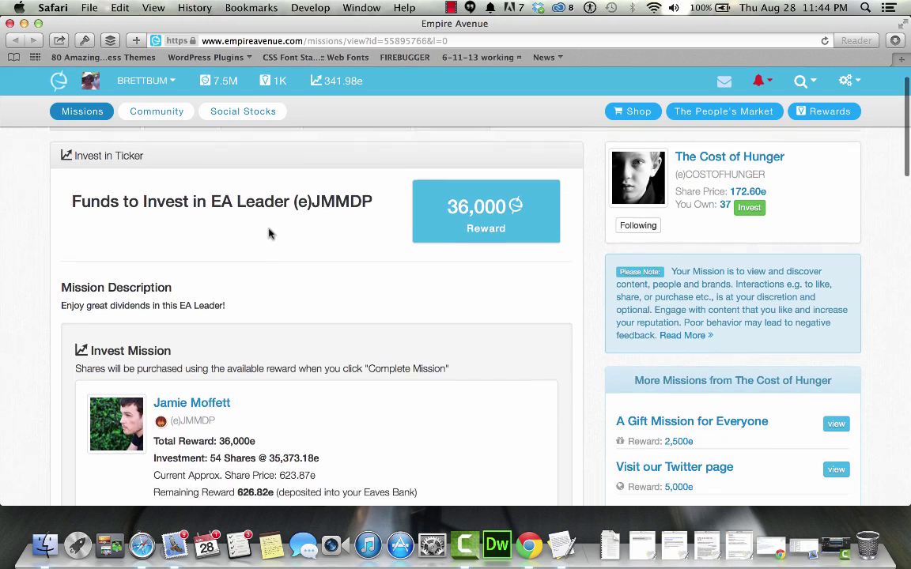
pyautogui.scroll(5, 269, 233)
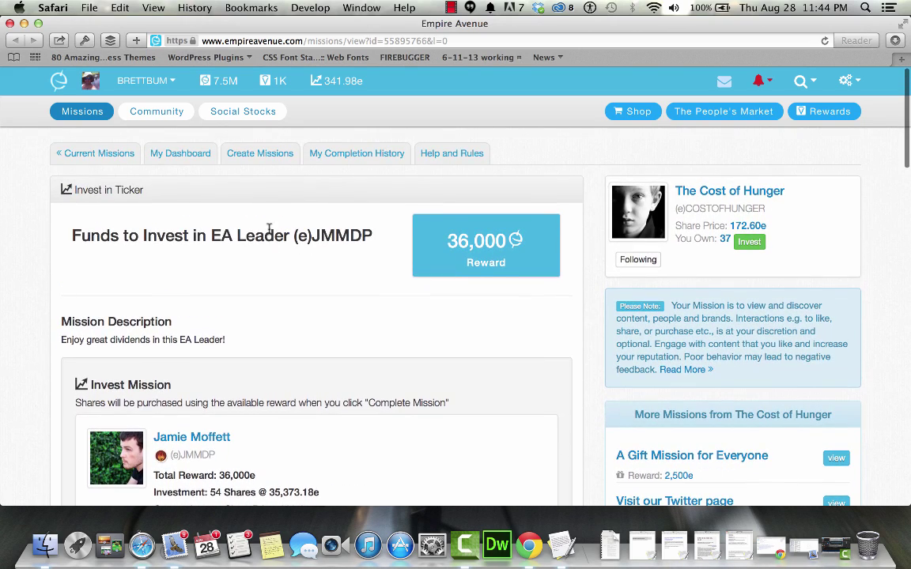
pyautogui.scroll(-5, 290, 403)
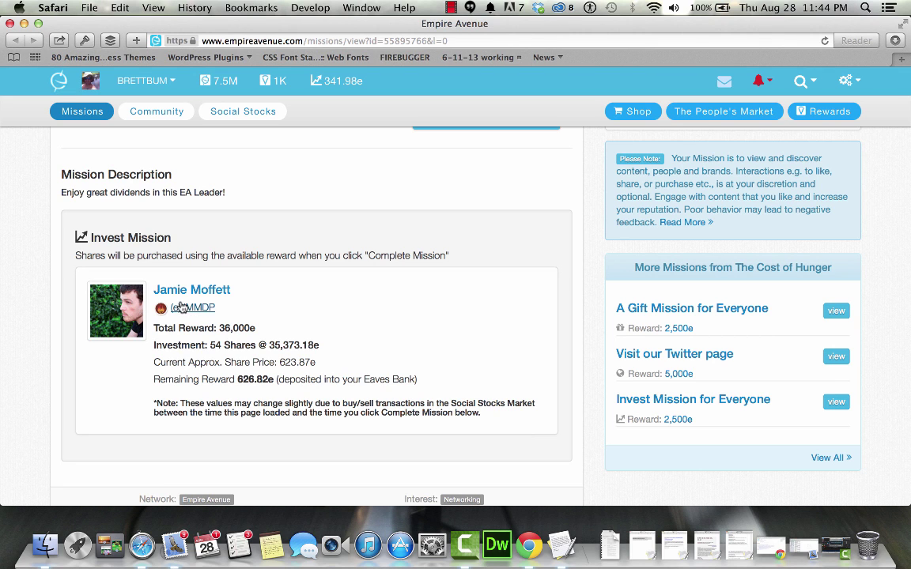
pyautogui.scroll(-2, 177, 364)
pyautogui.scroll(-2, 175, 395)
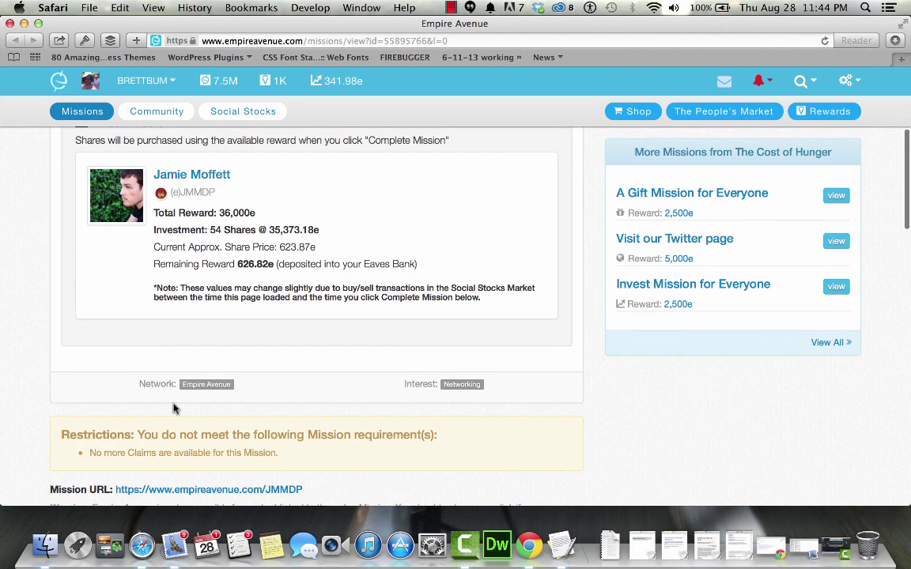
pyautogui.scroll(-5, 174, 408)
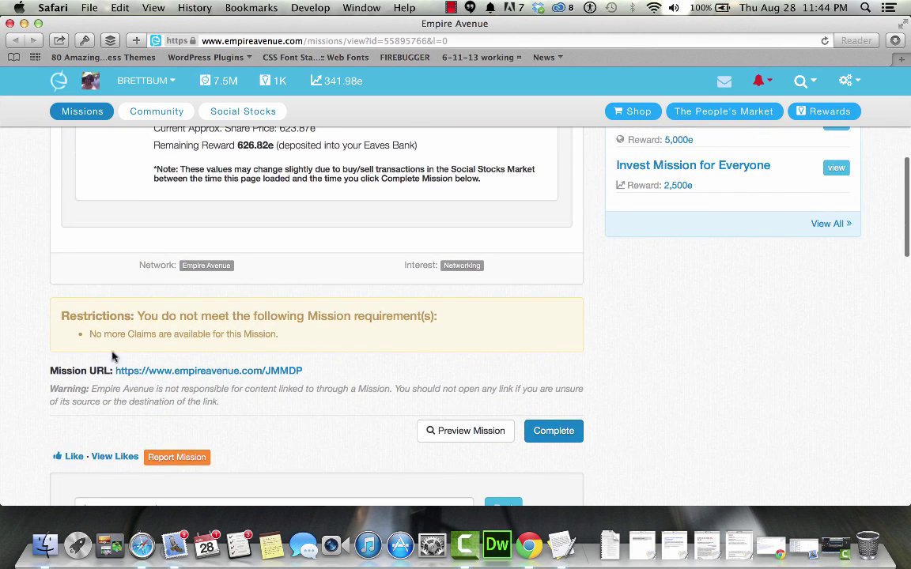
pyautogui.moveTo(92, 333); pyautogui.dragTo(254, 334)
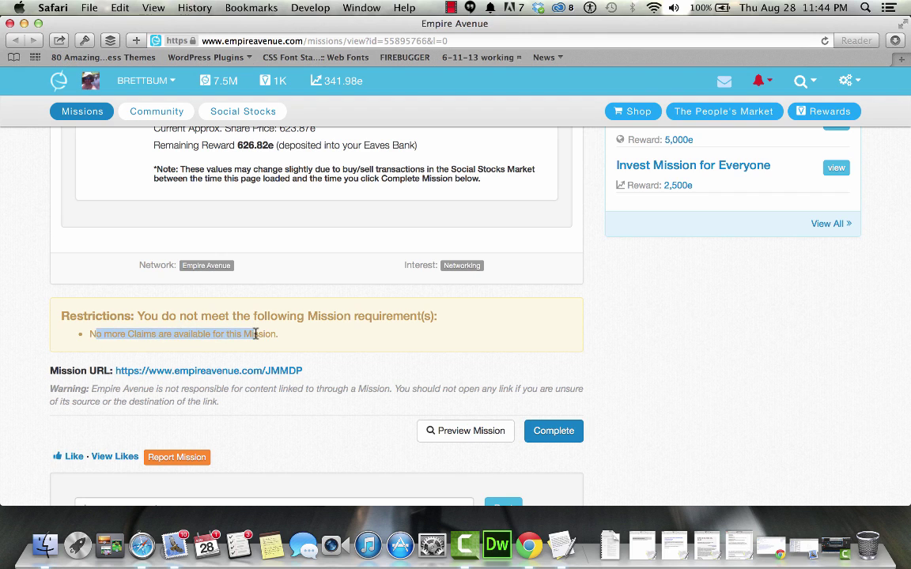
# Step: Reload the mission page to recheck the restriction, then return to the missions list
pyautogui.press('super+r')
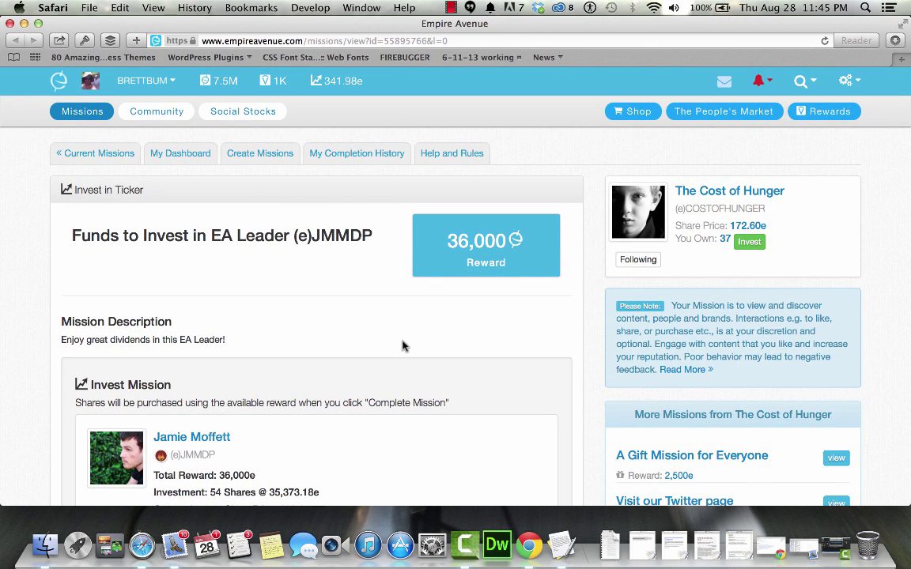
pyautogui.scroll(-2, 402, 346)
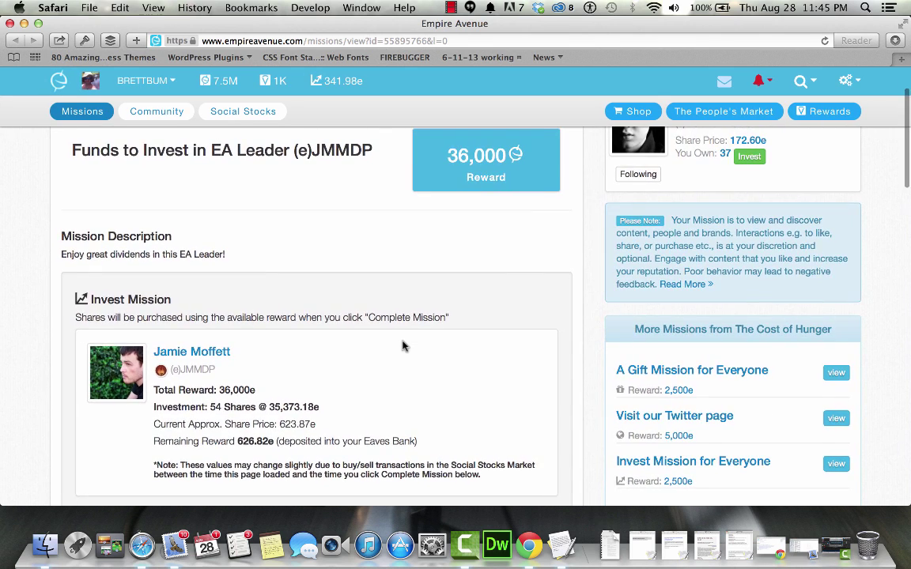
pyautogui.scroll(3, 402, 346)
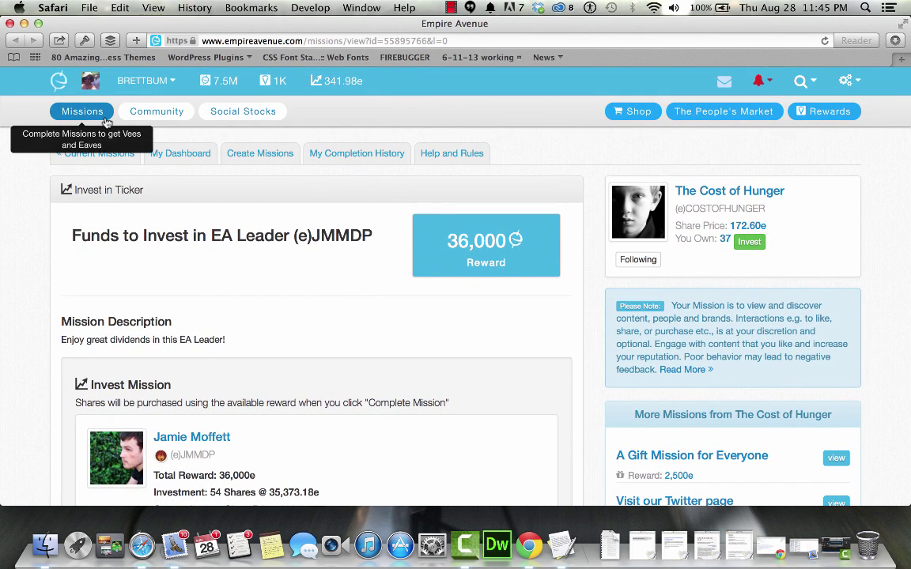
pyautogui.click(95, 112)
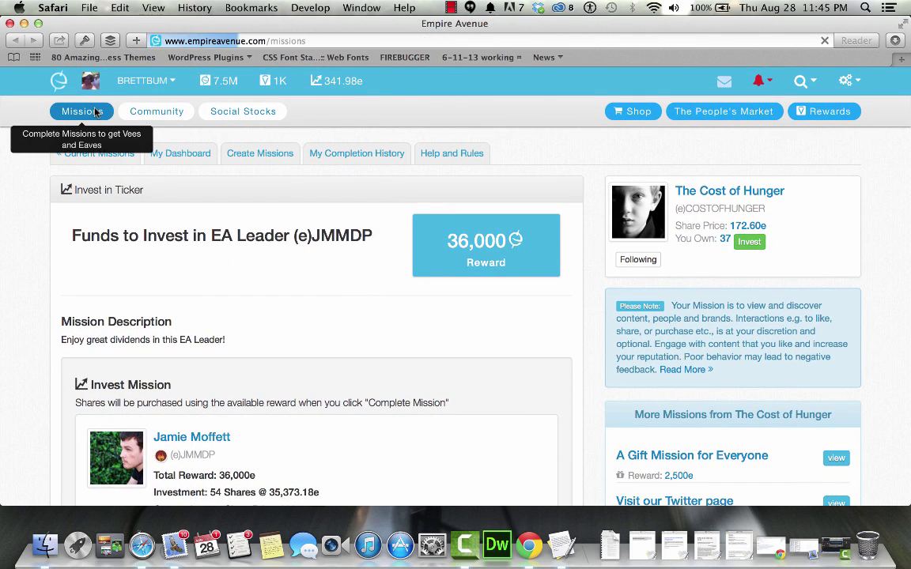